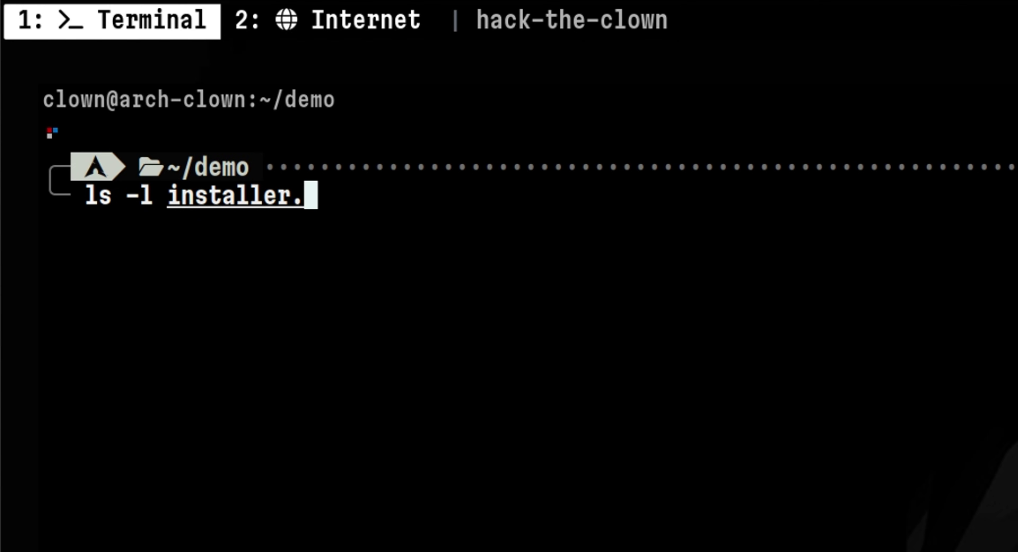
List installer.bin with ls -l, search its hash on the threat-search site, and run ./analyze.sh.
type("bin")
key("Return")
left_click(654, 277)
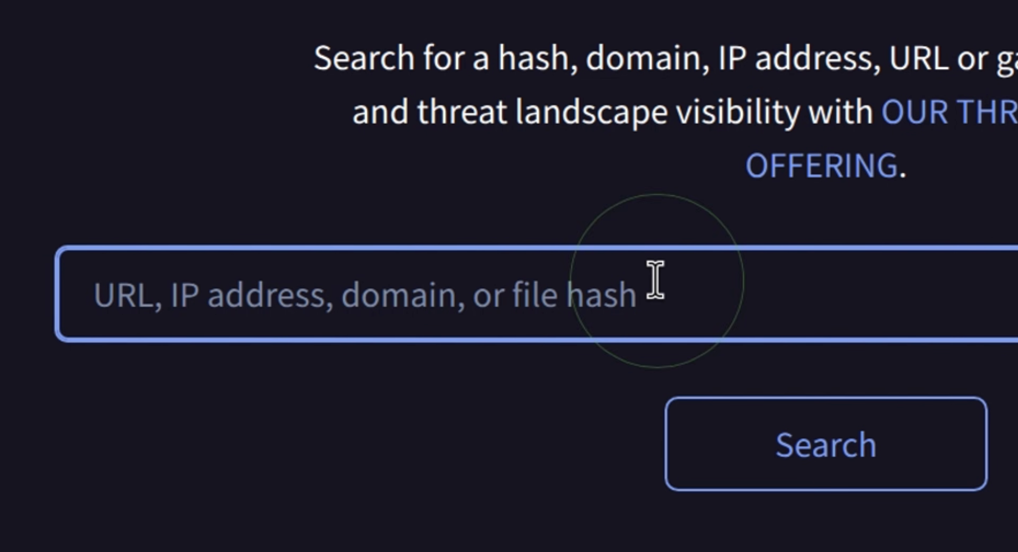
key("ctrl+v")
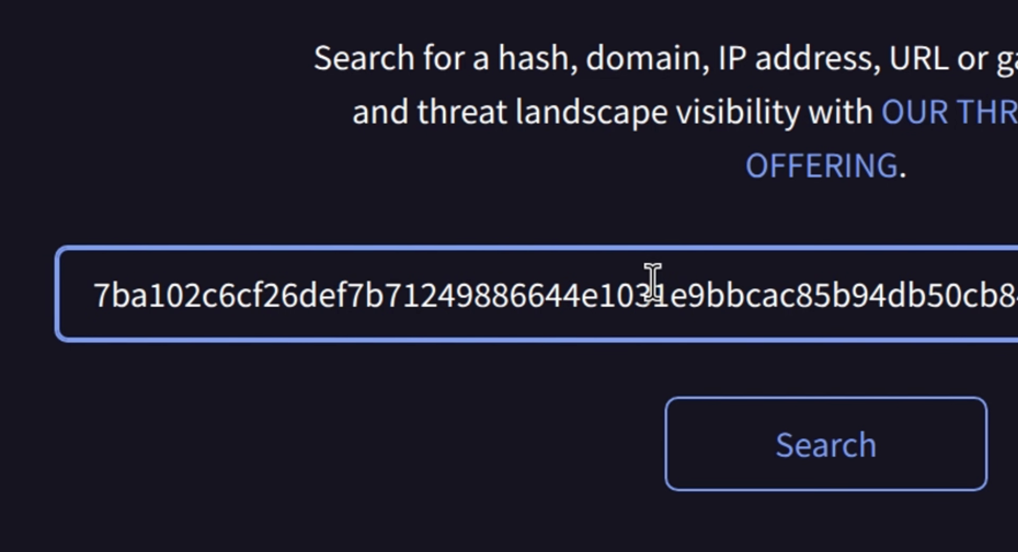
left_click(869, 433)
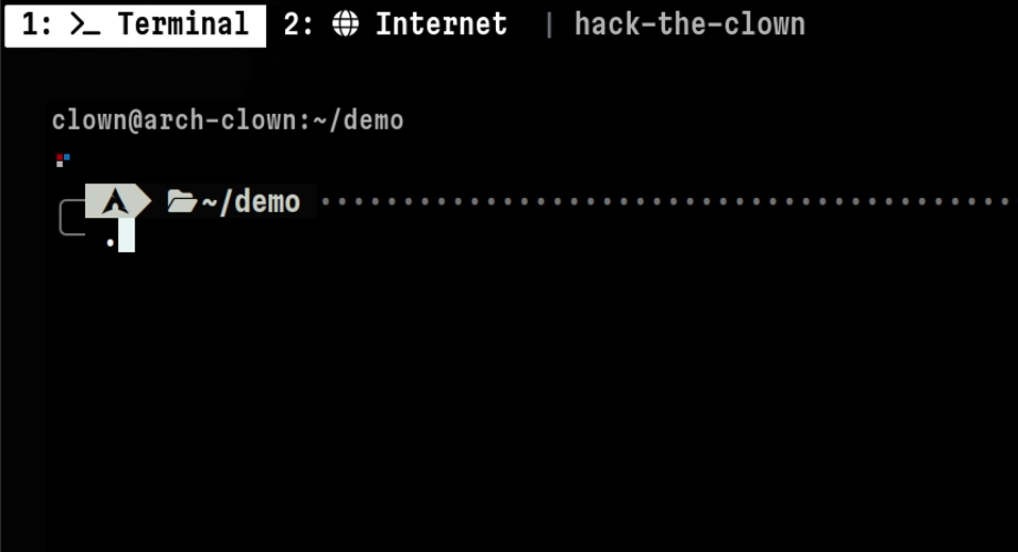
type("/analyze.sh")
key("Return")
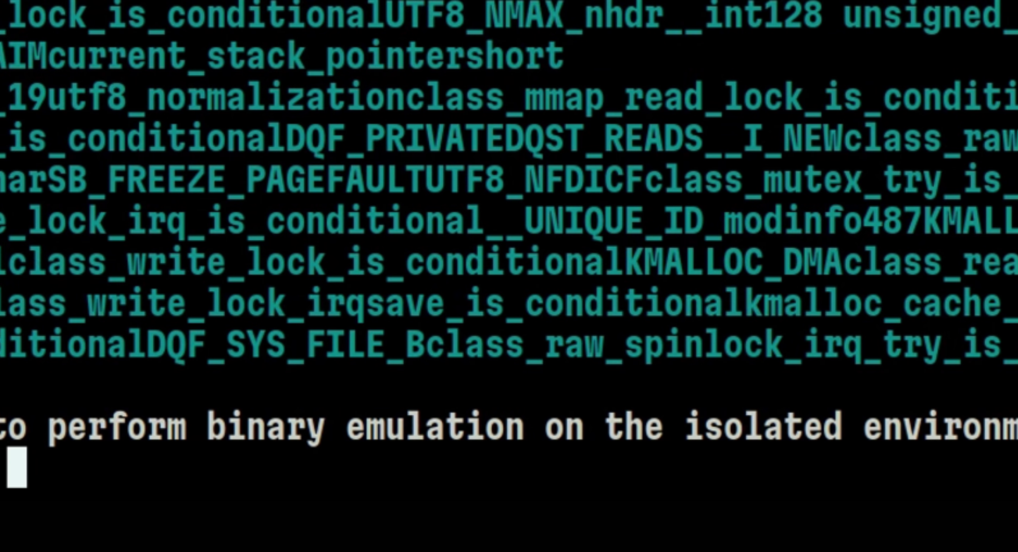
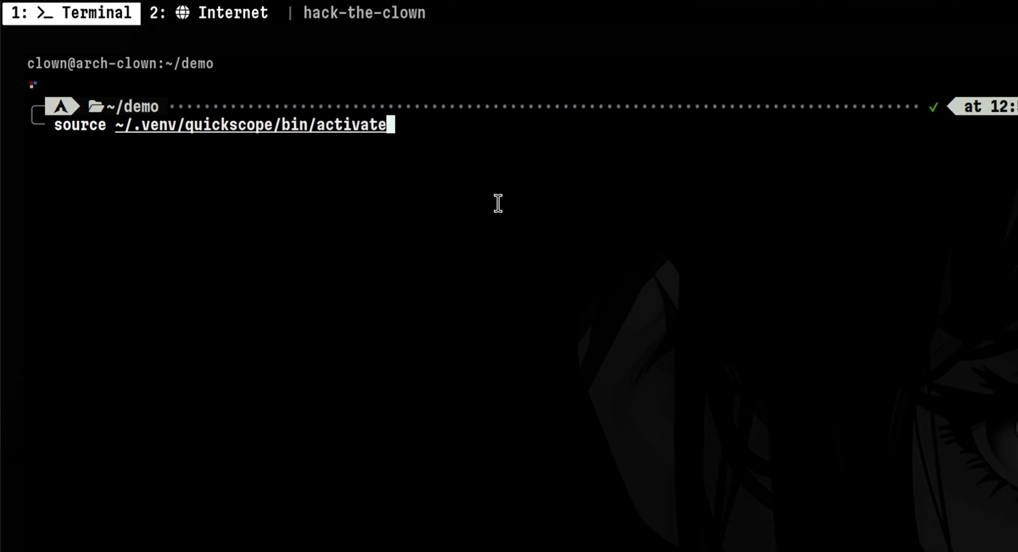
Activate the quickscope virtualenv from ~/.venv/quickscope/bin/activate and clear the screen.
key("Return")
key("ctrl+l")
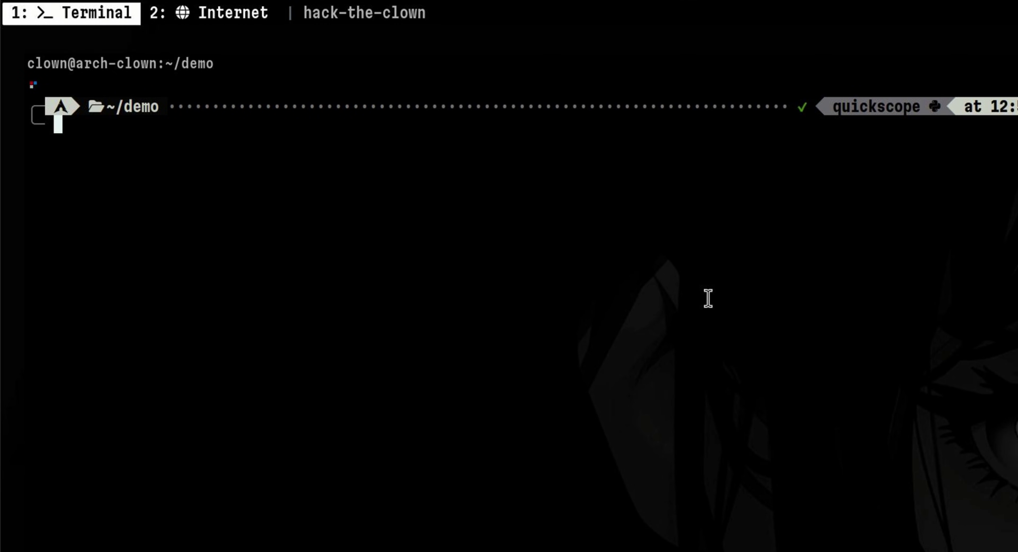
Run 'file cerber.exe' to identify it as a PE32 Windows GUI executable for Intel i386.
type("file cerber.exe")
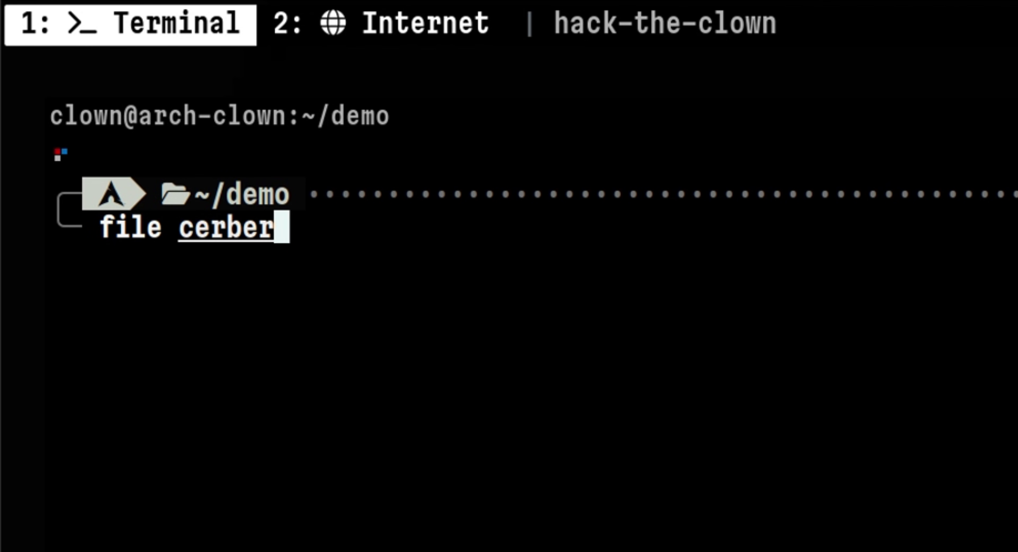
key("Return")
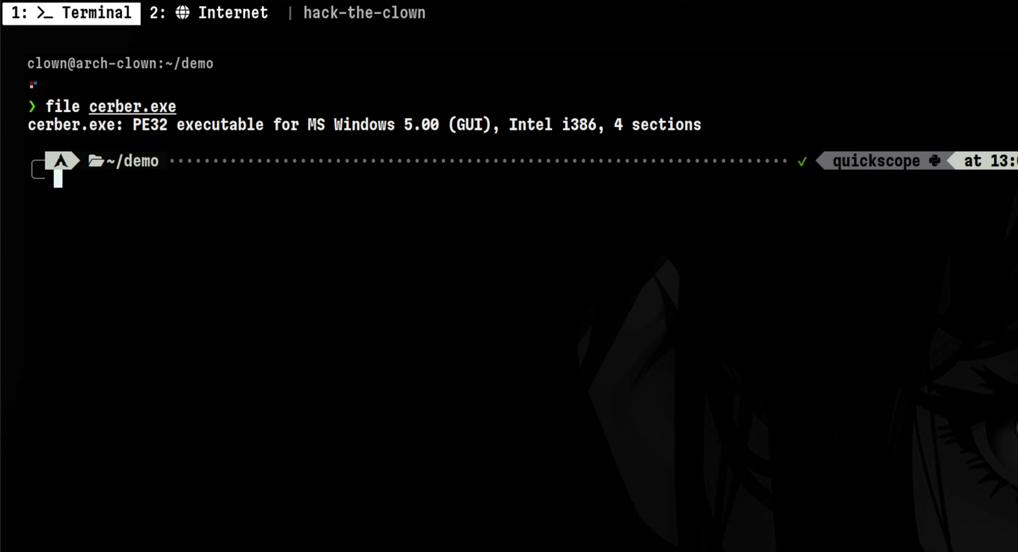
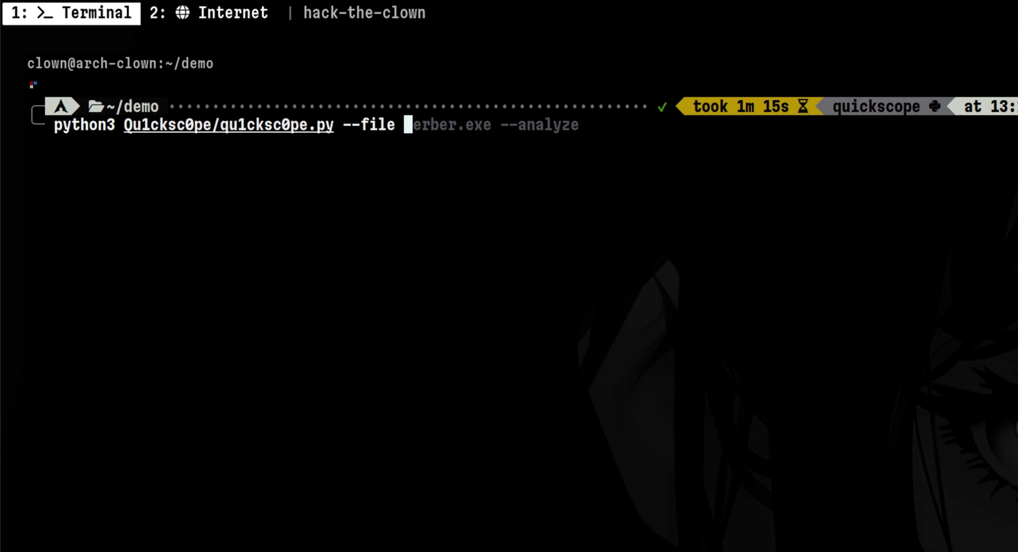
Run 'qu1cksc0pe.py --file cerber.exe --analyze' and highlight the function emulation progress text.
type("ber.exe ")
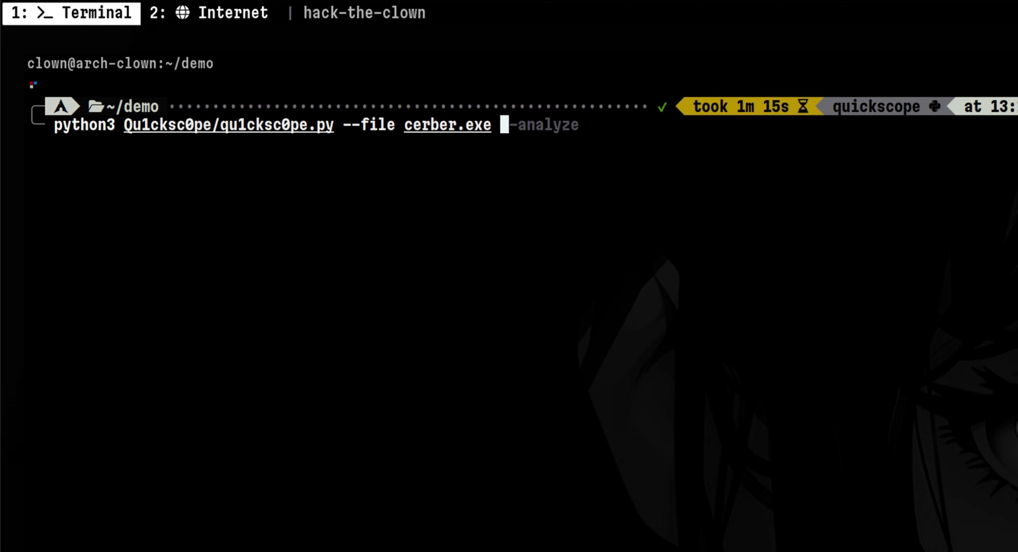
type("--analyze")
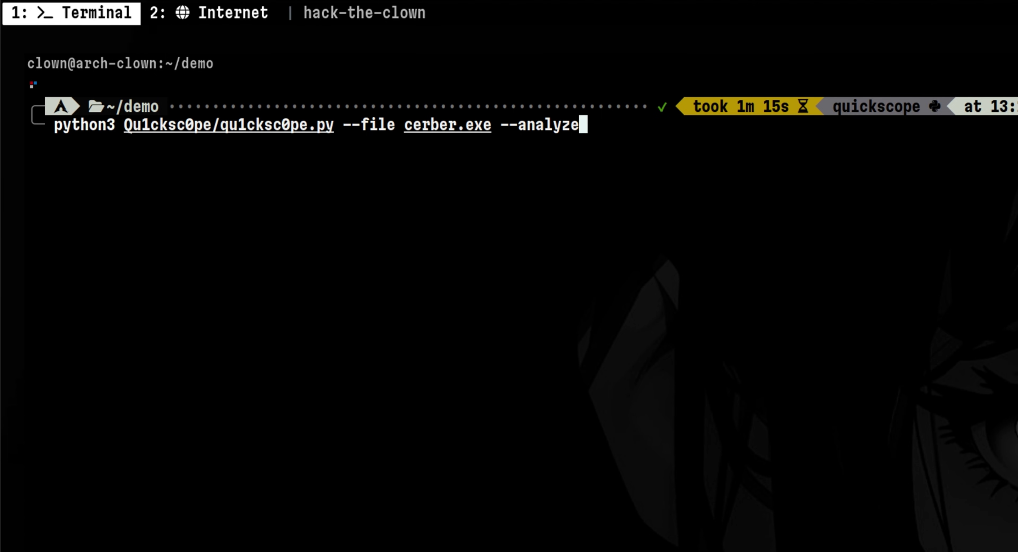
key("Return")
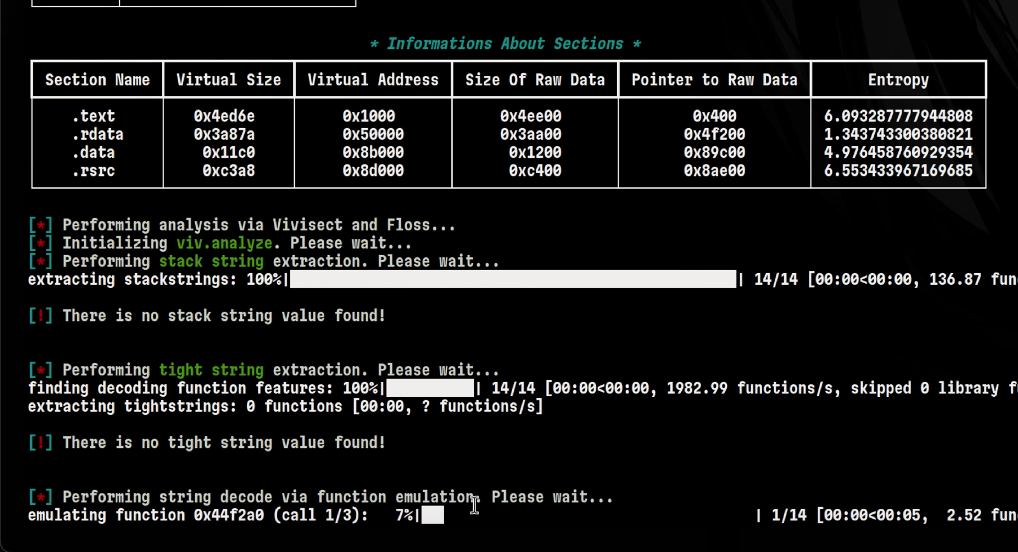
left_click_drag(86, 514, 553, 545)
Highlight the MD5, SHA1 and SHA256 hash lines, then the IMPHASH line of the cerber.exe report.
left_click(546, 448)
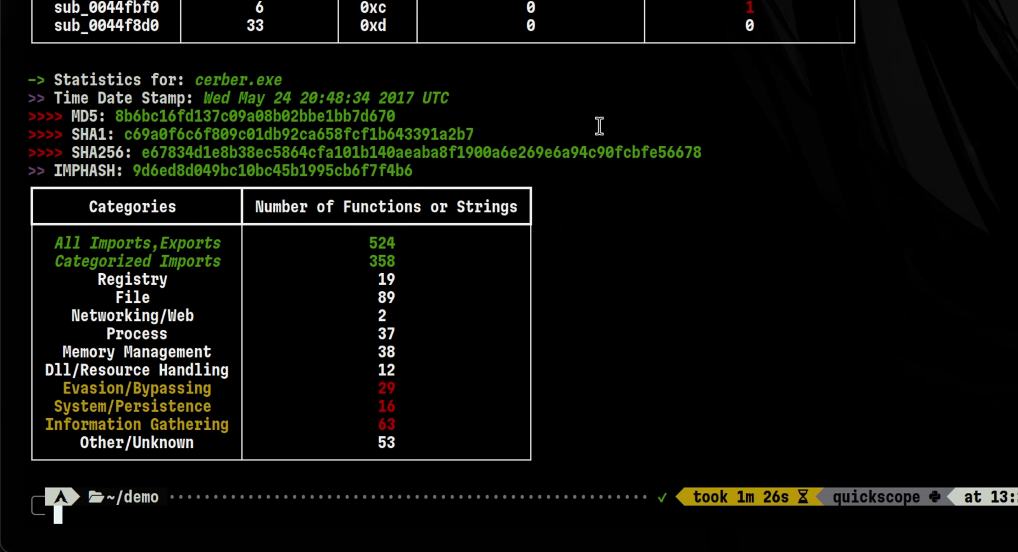
left_click_drag(727, 153, 4, 123)
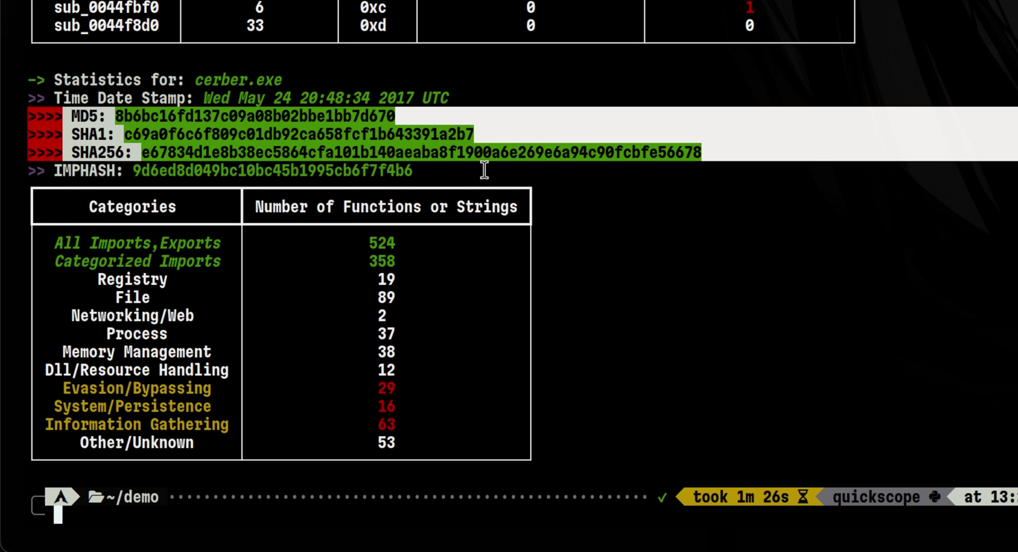
left_click_drag(55, 171, 413, 170)
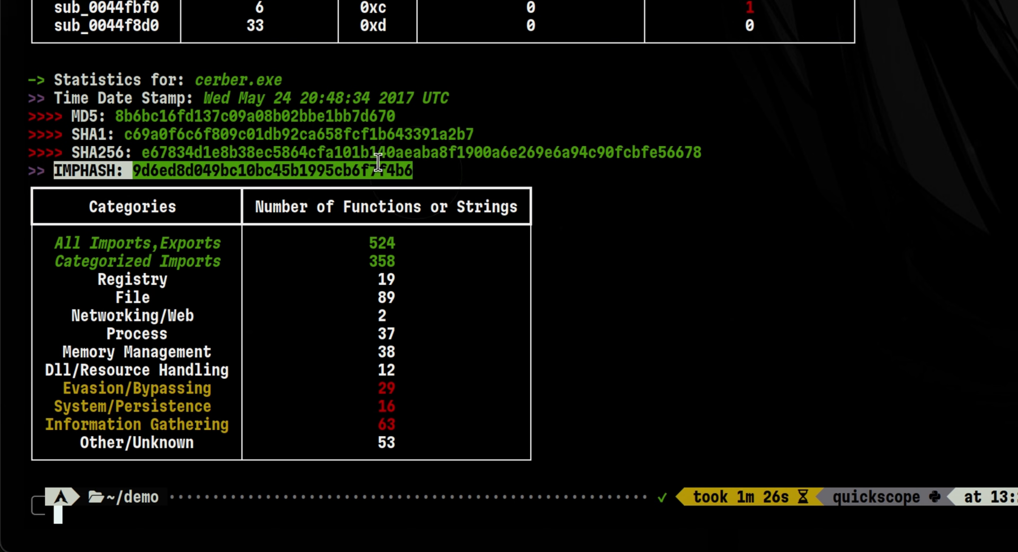
left_click(351, 172)
double_click(117, 206)
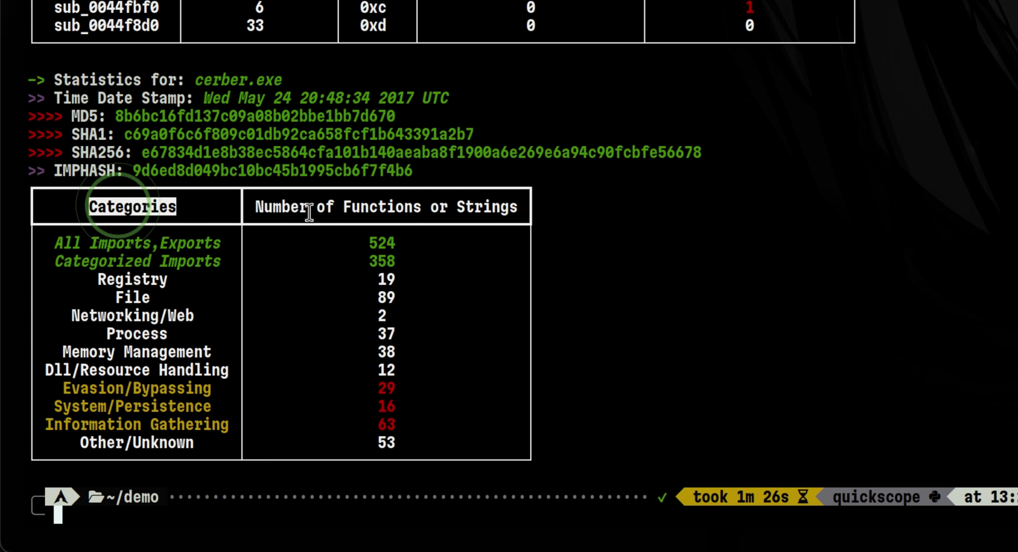
triple_click(213, 241)
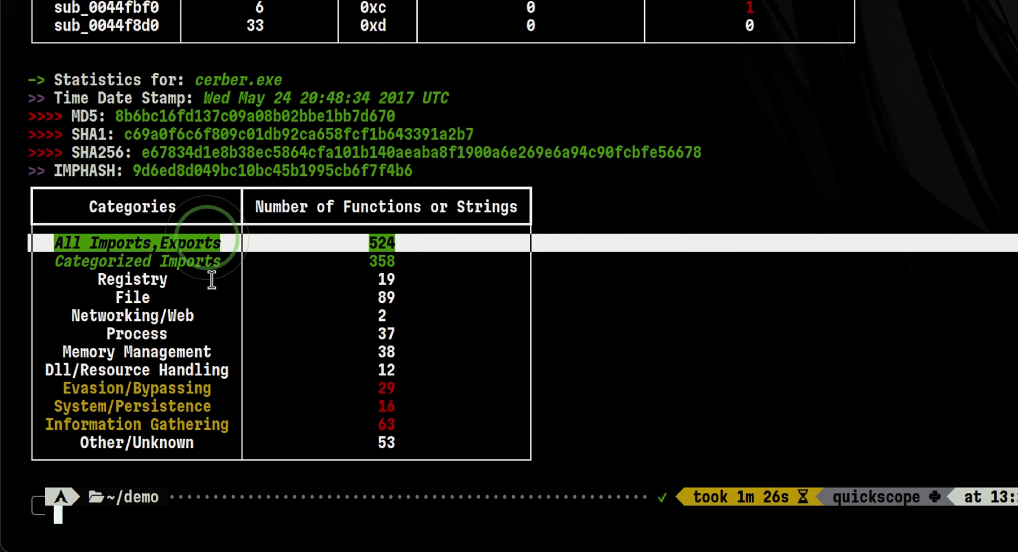
triple_click(200, 260)
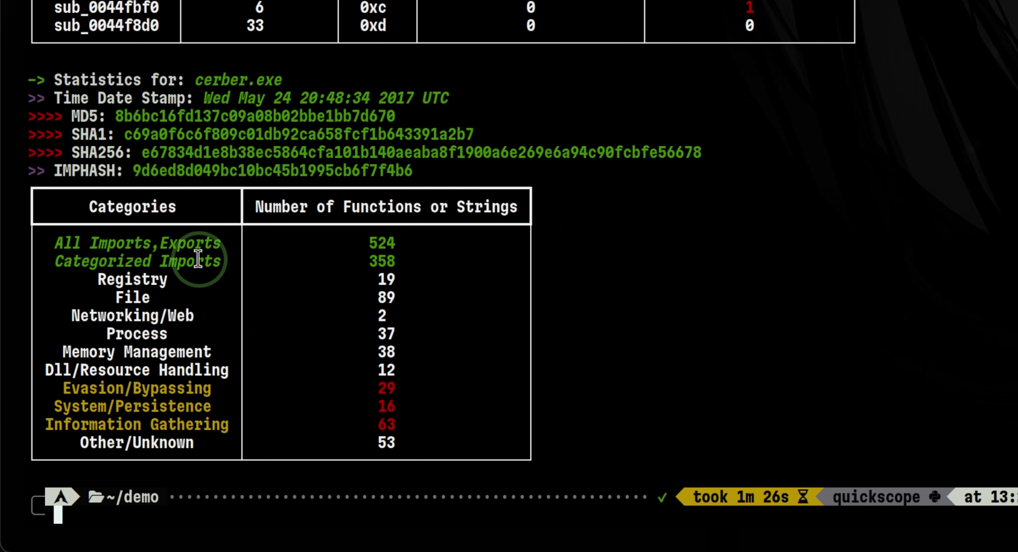
left_click(200, 315)
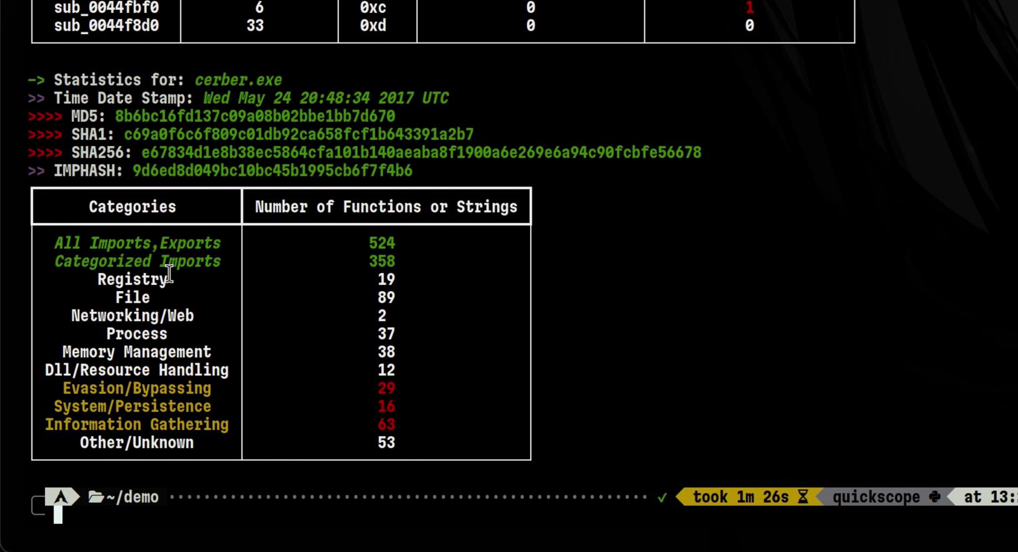
left_click(169, 276)
left_click(162, 308)
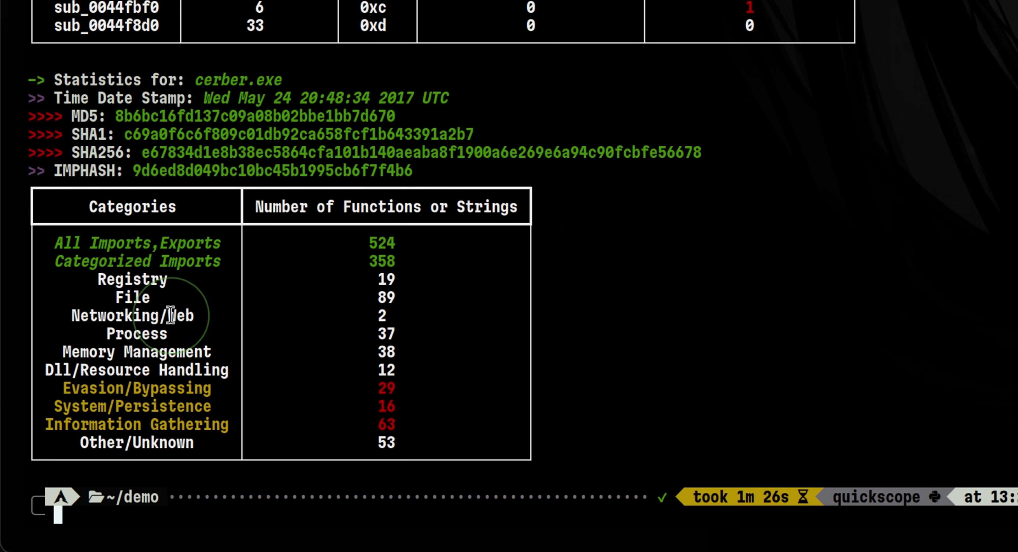
triple_click(165, 332)
triple_click(173, 352)
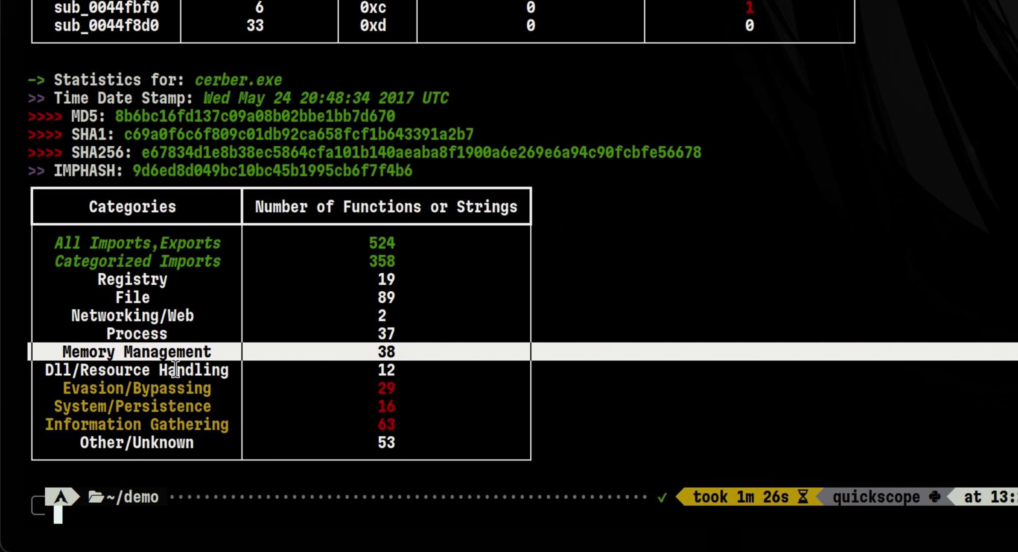
left_click_drag(431, 425, 8, 406)
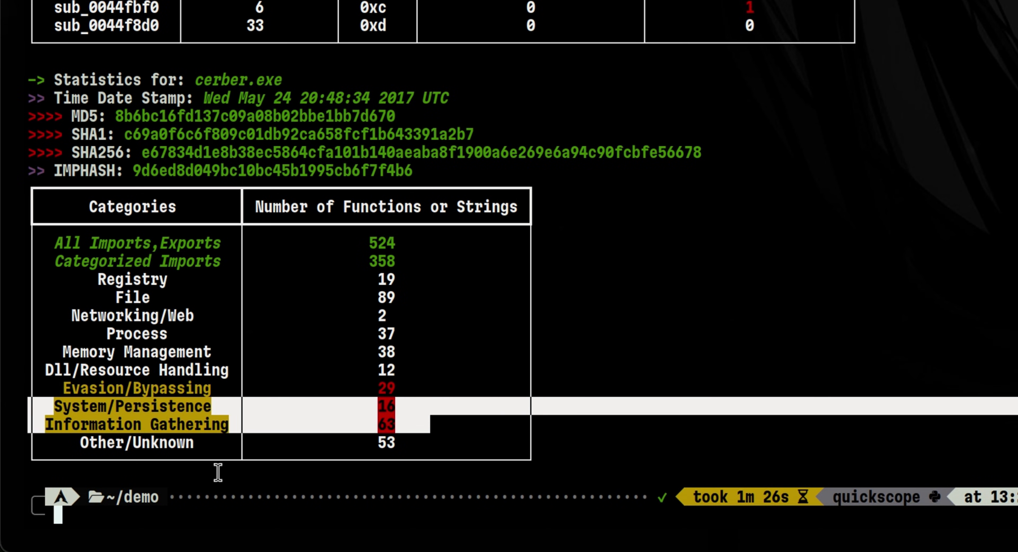
left_click(226, 426)
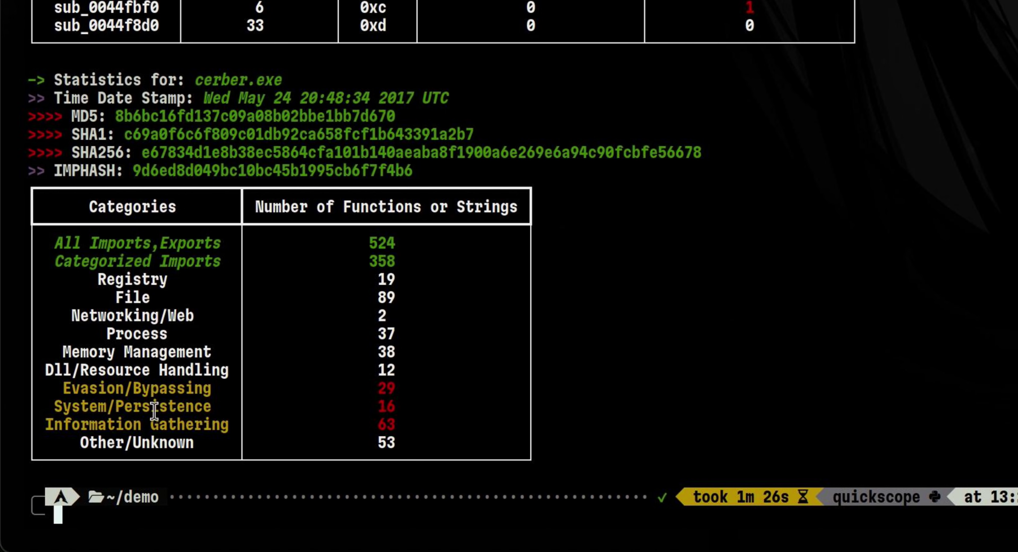
double_click(150, 389)
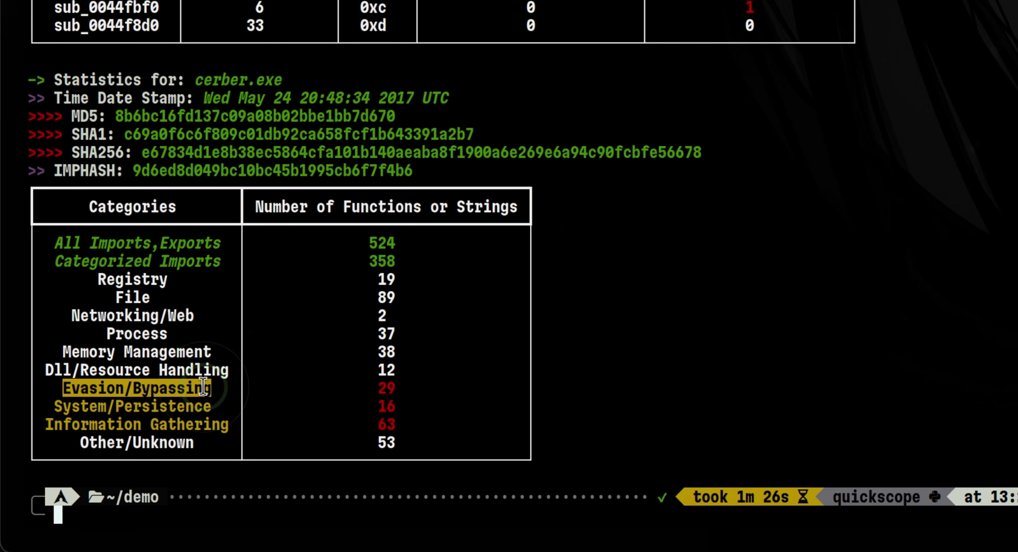
triple_click(182, 407)
triple_click(183, 426)
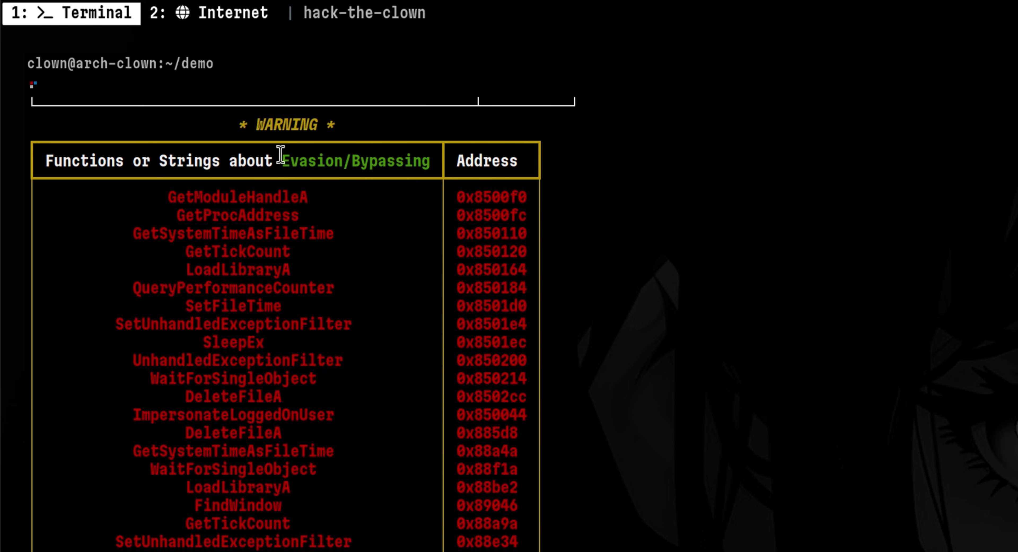
Highlight the Evasion/Bypassing functions table header in the cerber.exe report.
triple_click(288, 162)
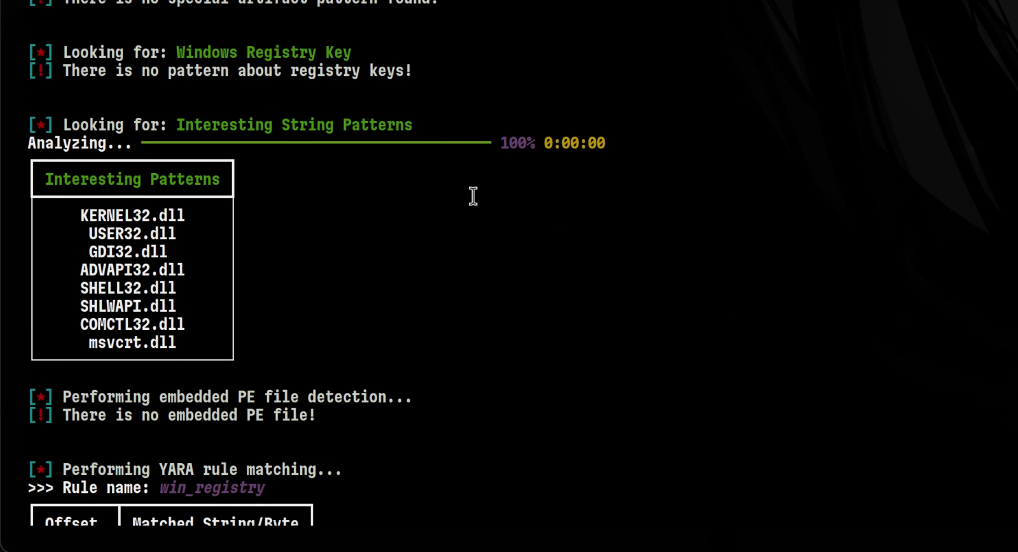
Scroll the report to the YARA matches such as win_files_operation and Big_Numbers1.
scroll(473, 195, "down", 8)
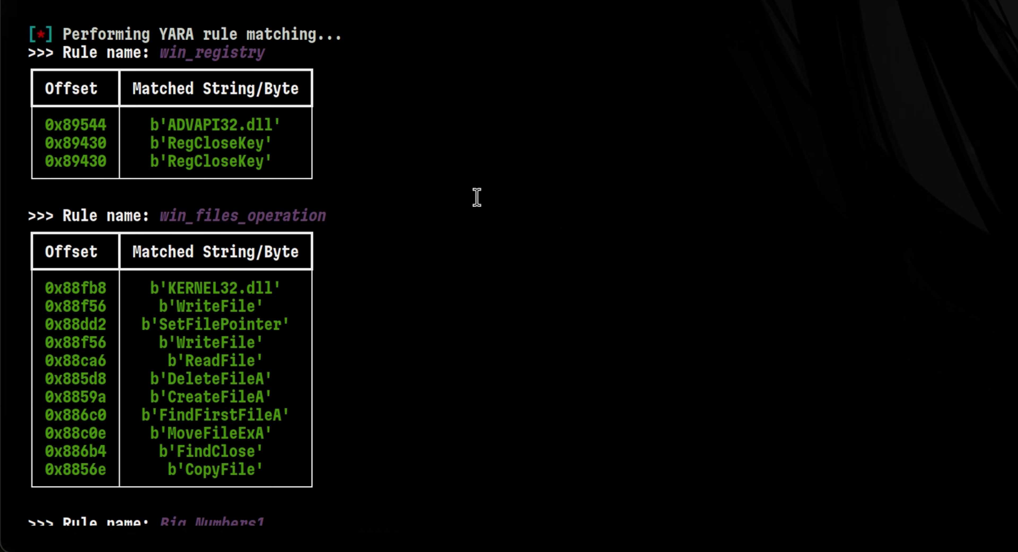
scroll(605, 243, "down", 4)
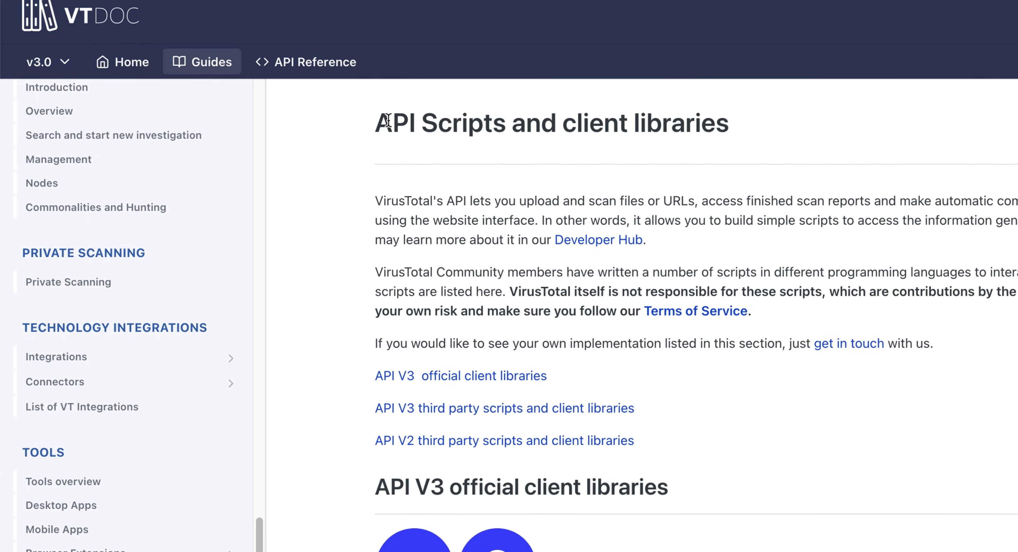
Go to the VirusTotal account's API key page and highlight its 'Limited, standard' access level.
scroll(866, 255, "down", 10)
scroll(474, 336, "down", 8)
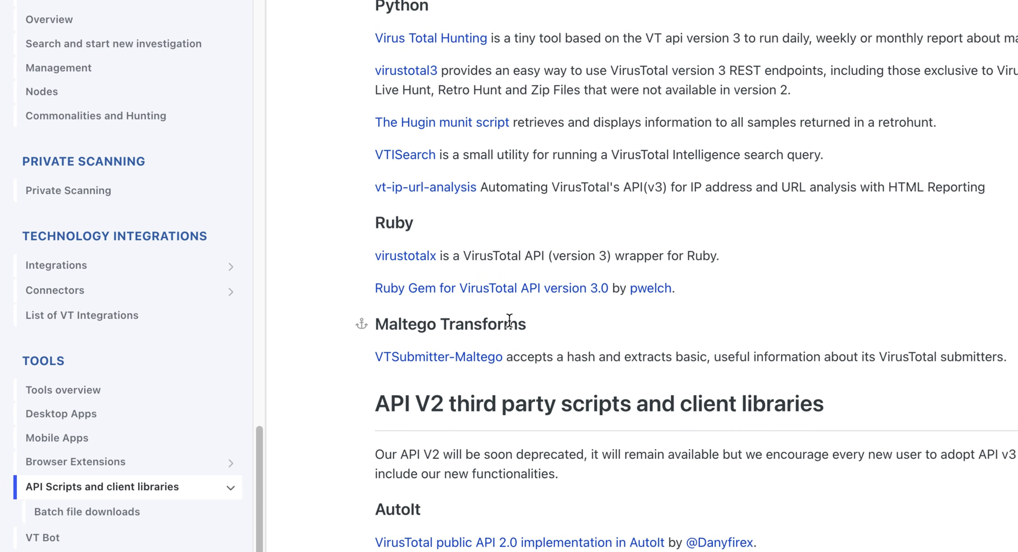
scroll(579, 334, "down", 15)
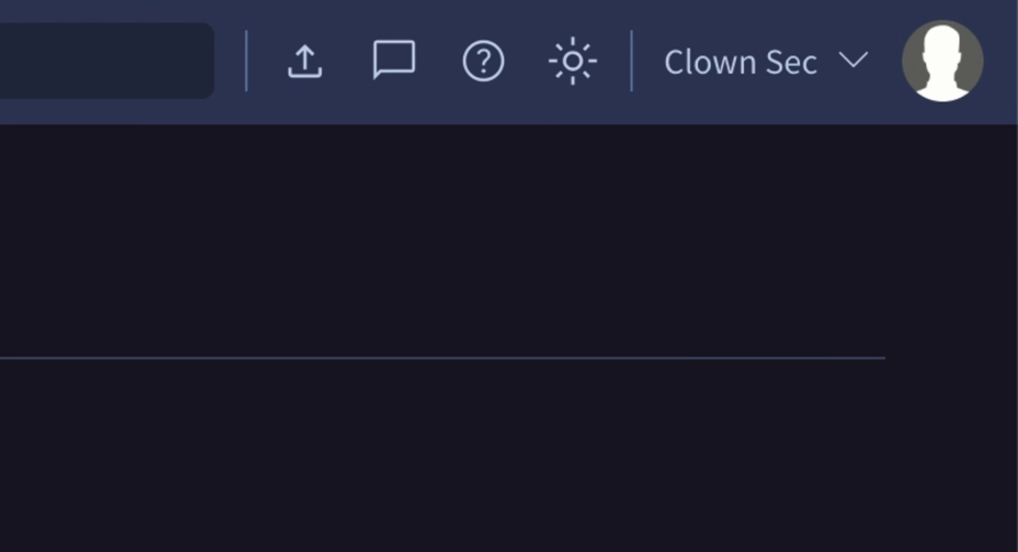
left_click(854, 63)
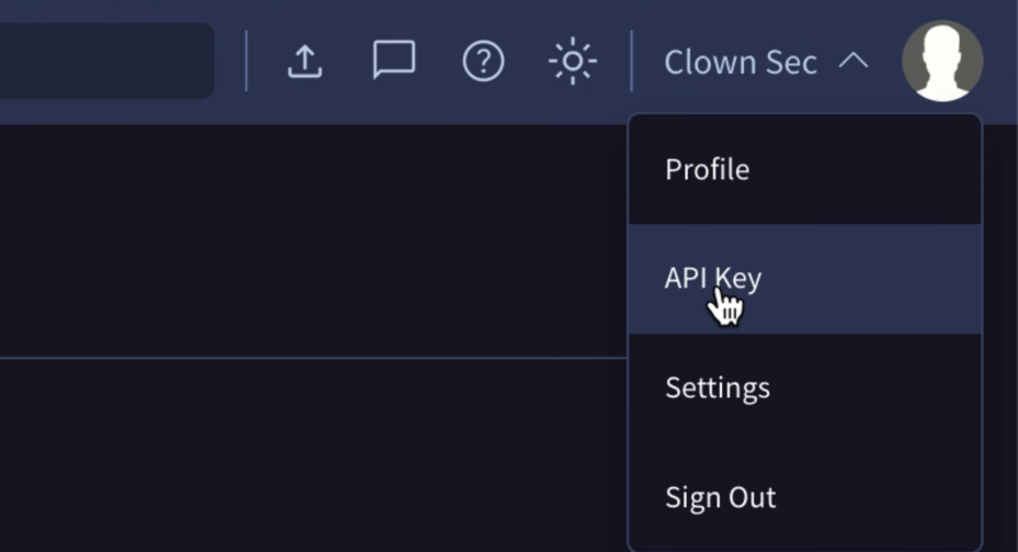
left_click(757, 279)
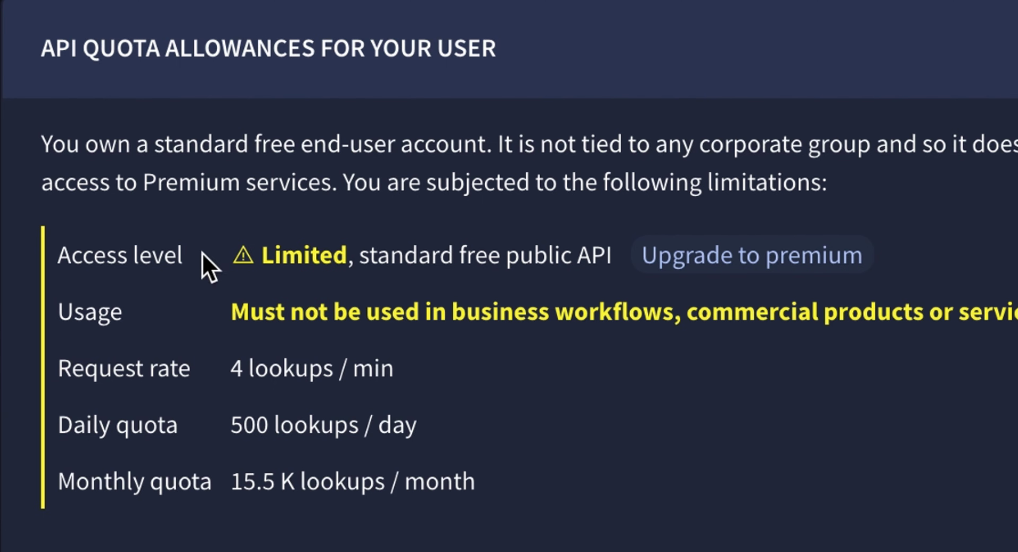
left_click_drag(241, 255, 602, 256)
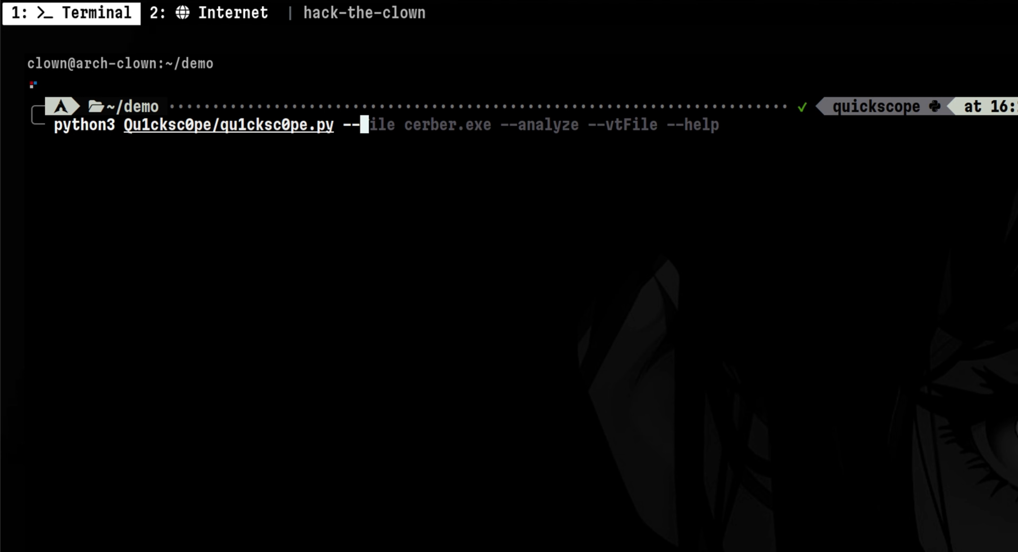
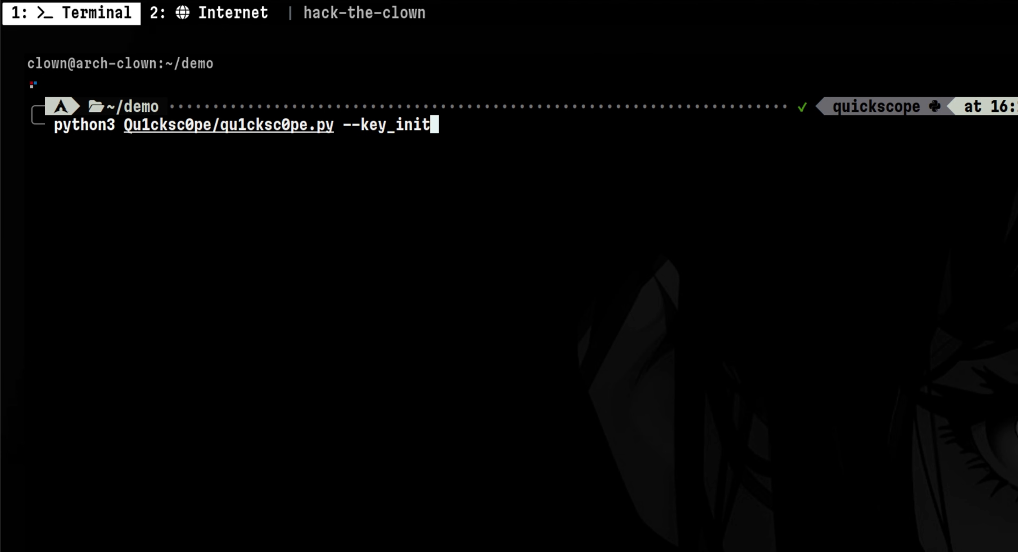
Store the VirusTotal API key, then analyse cerber.exe with --analyze --vtFile.
key("Return")
type("secre")
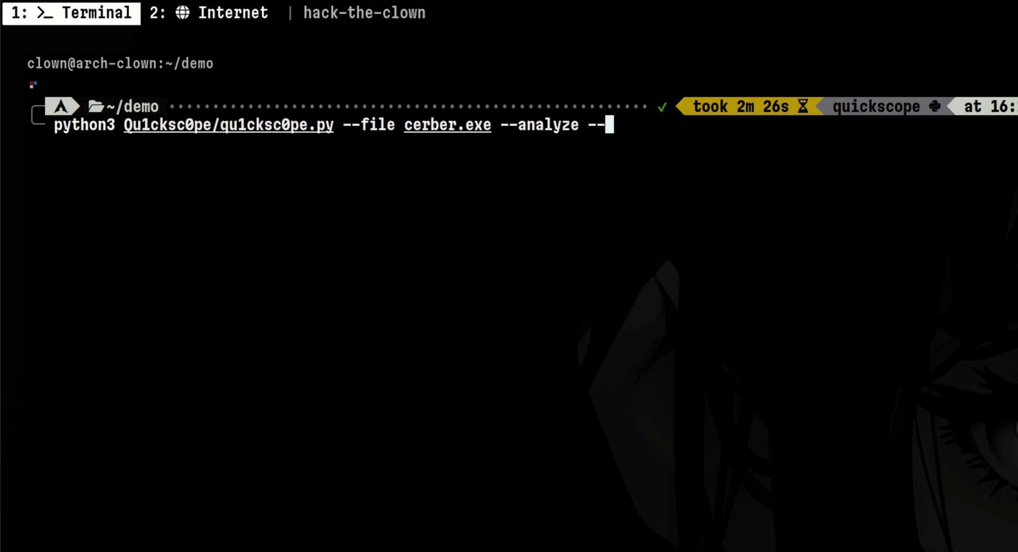
type("vtFile")
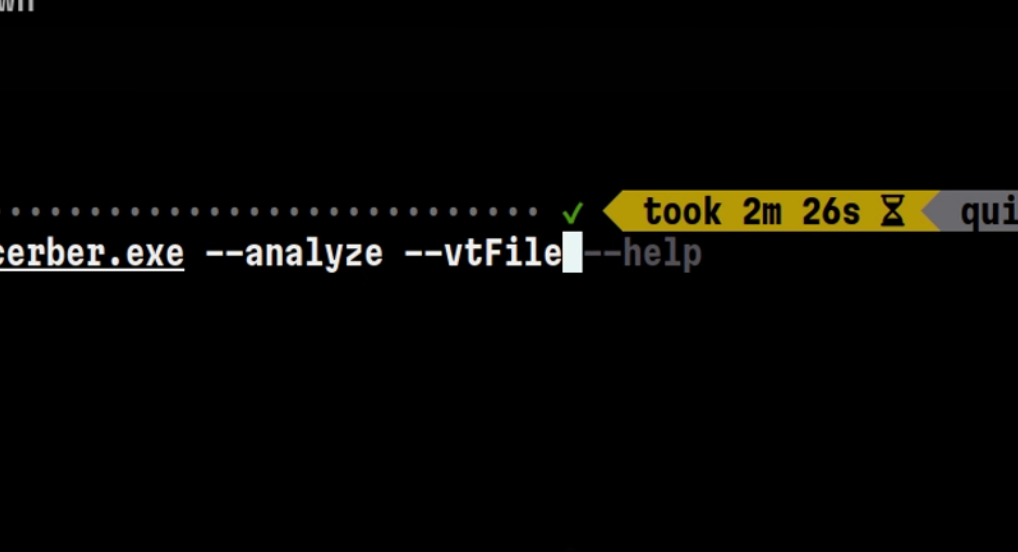
key("Return")
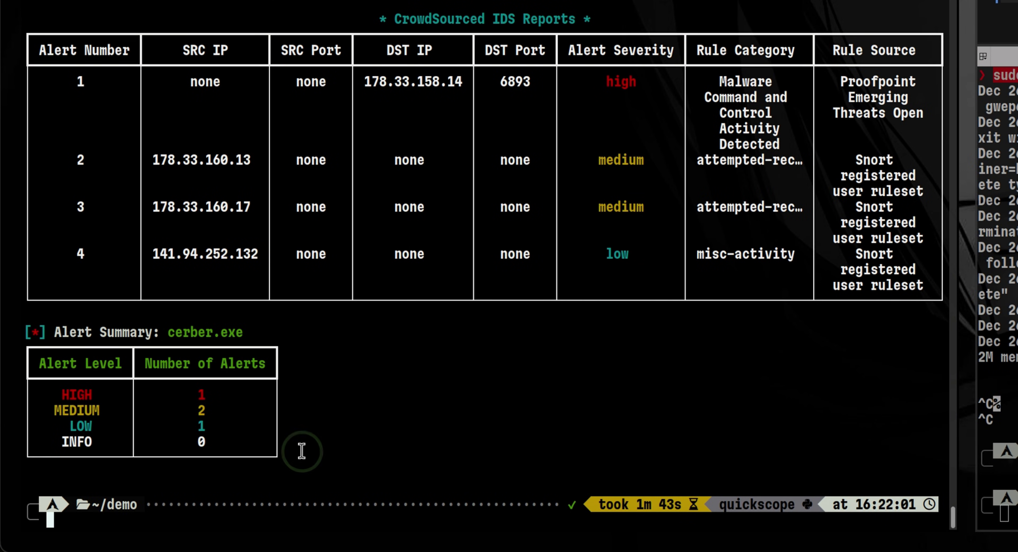
Highlight the IDS Alert Summary table and the destination IP 178.33.158.14.
left_click_drag(298, 449, 20, 329)
left_click(616, 79)
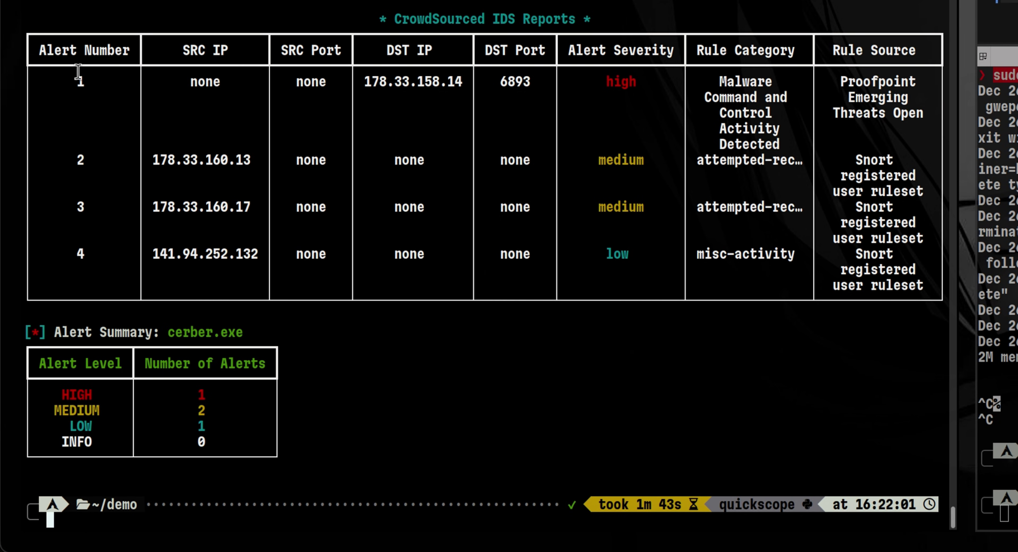
double_click(441, 82)
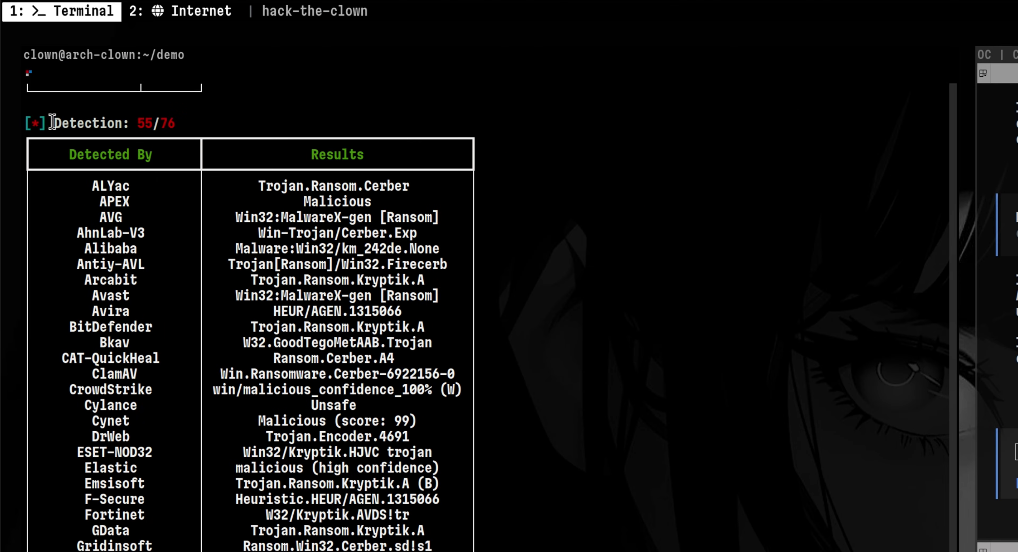
Highlight the Detection: 55/76 line and Ransom in the first detection result.
triple_click(52, 121)
left_click(238, 304)
left_click_drag(311, 186, 410, 185)
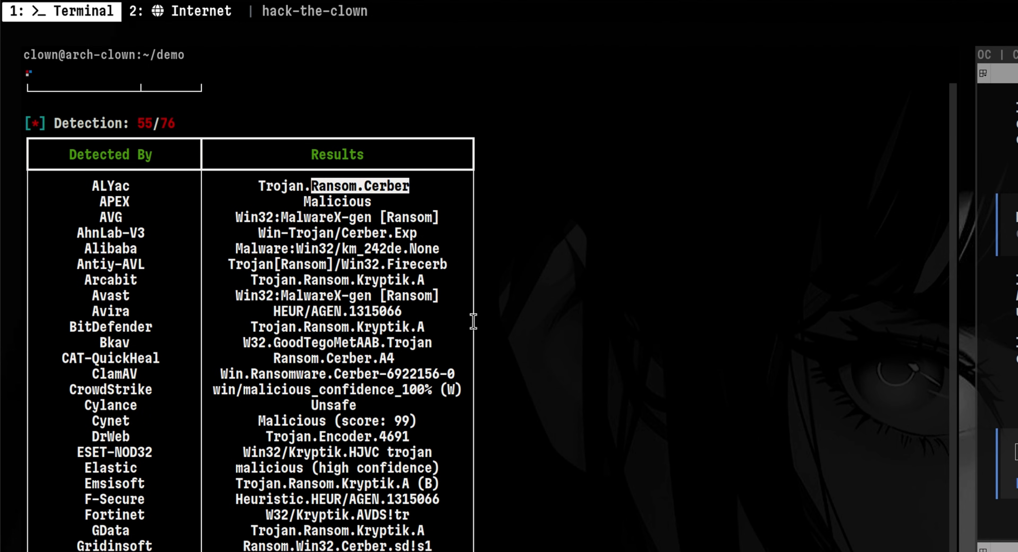
scroll(473, 321, "up", 8)
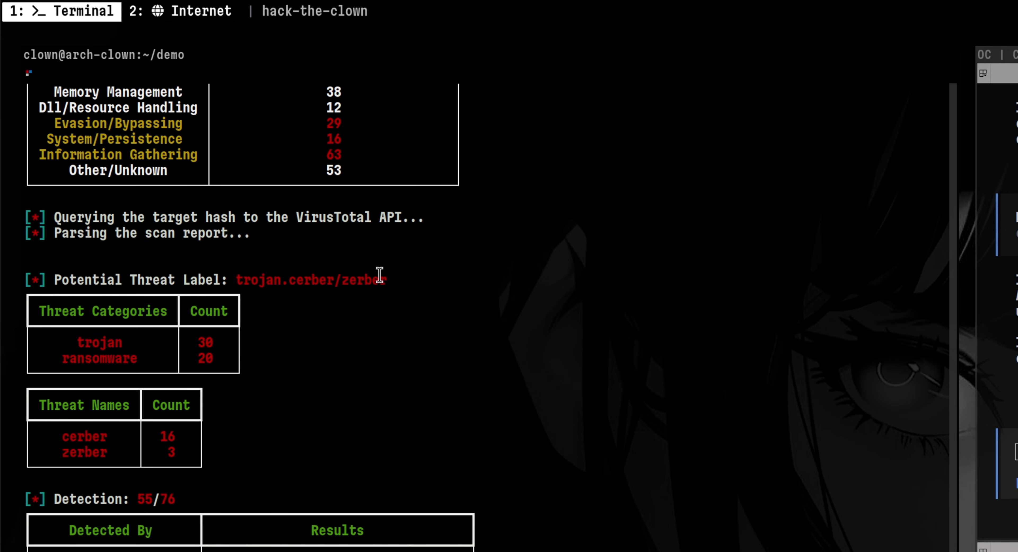
Highlight the threat label trojan.cerber/zerber and the trojan and ransomware categories.
left_click_drag(48, 280, 154, 275)
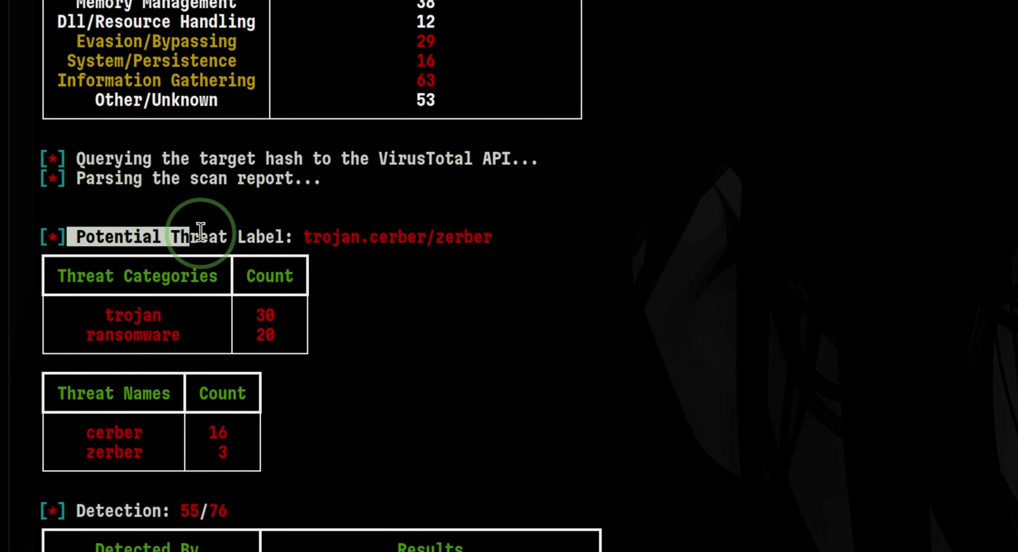
left_click_drag(201, 231, 493, 237)
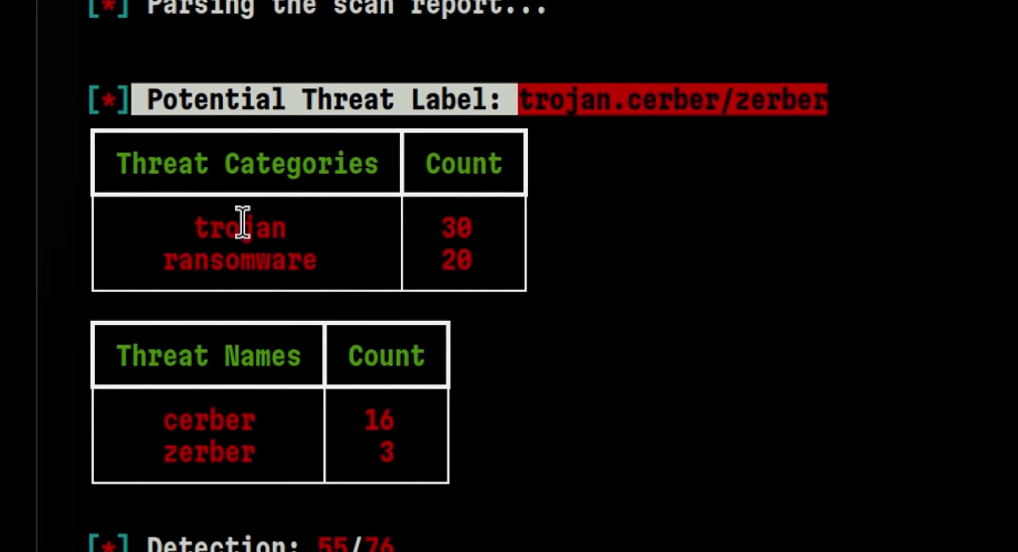
double_click(222, 246)
double_click(218, 275)
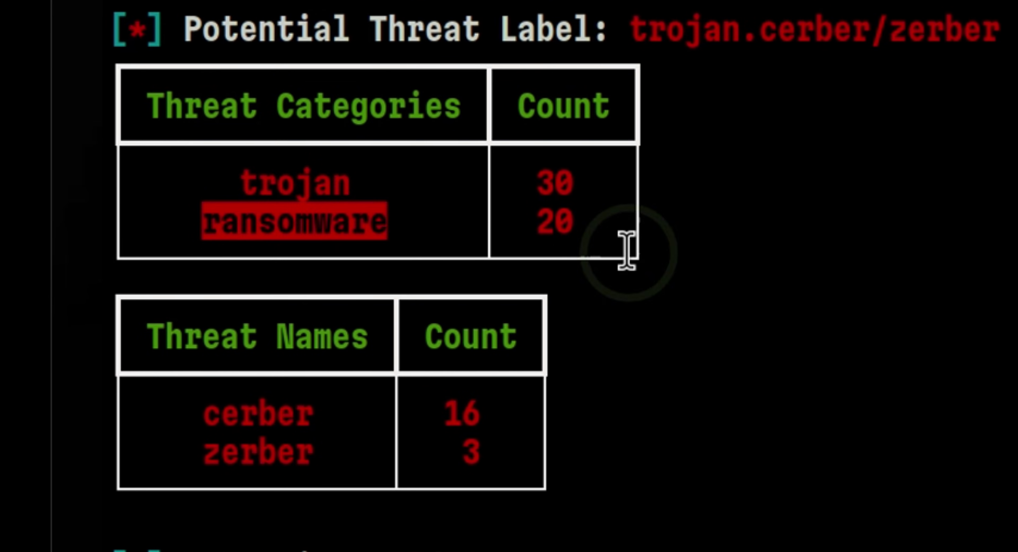
left_click(627, 251)
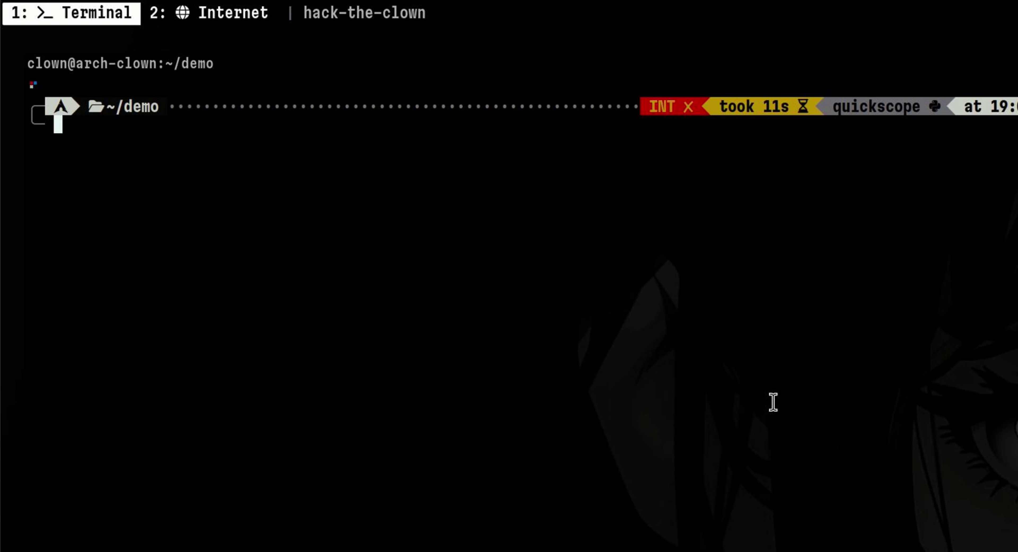
Enable and start the Docker service with sudo systemctl enable --now docker.
type("sudo syst")
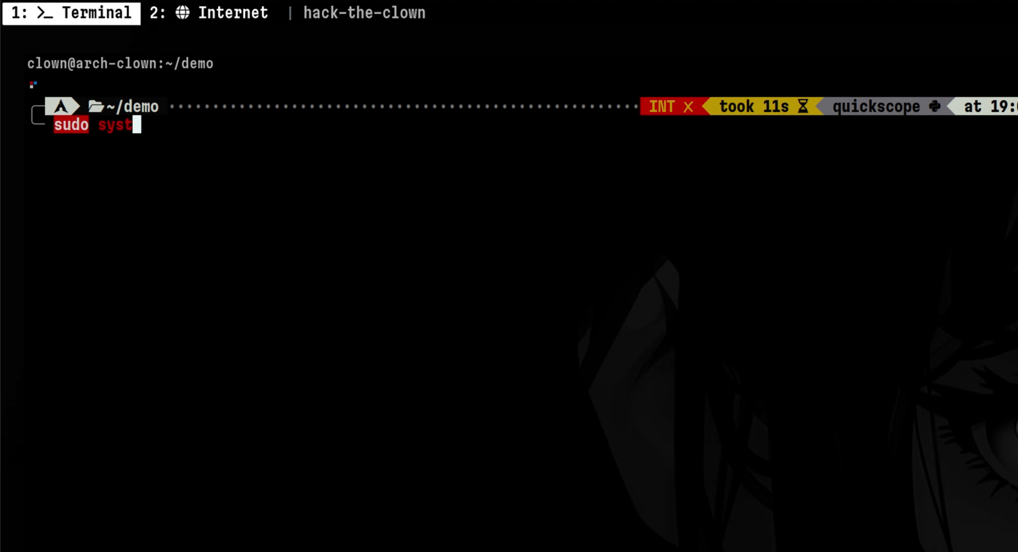
type("emctl enable --ow")
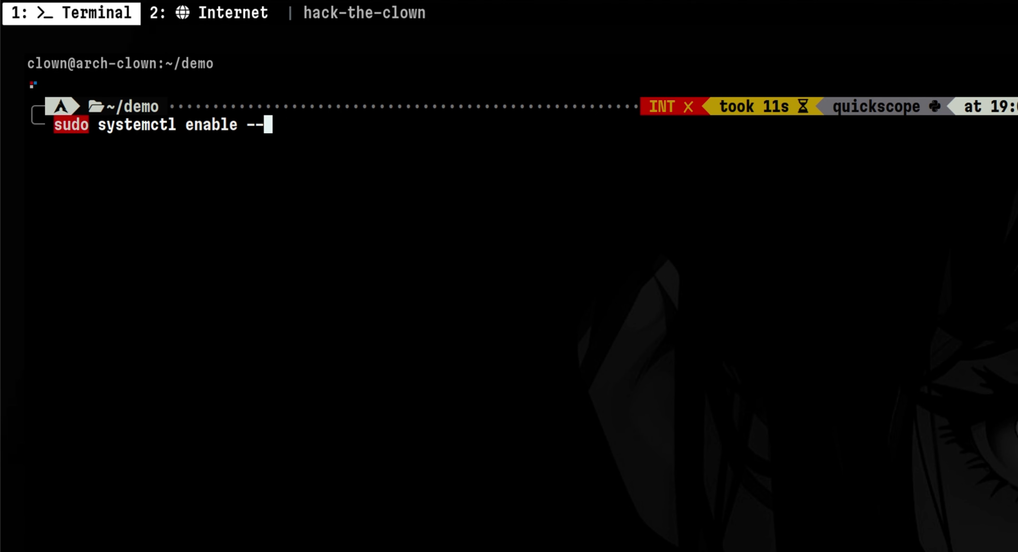
key("BackSpace")
key("BackSpace")
key("BackSpace")
type("now docker")
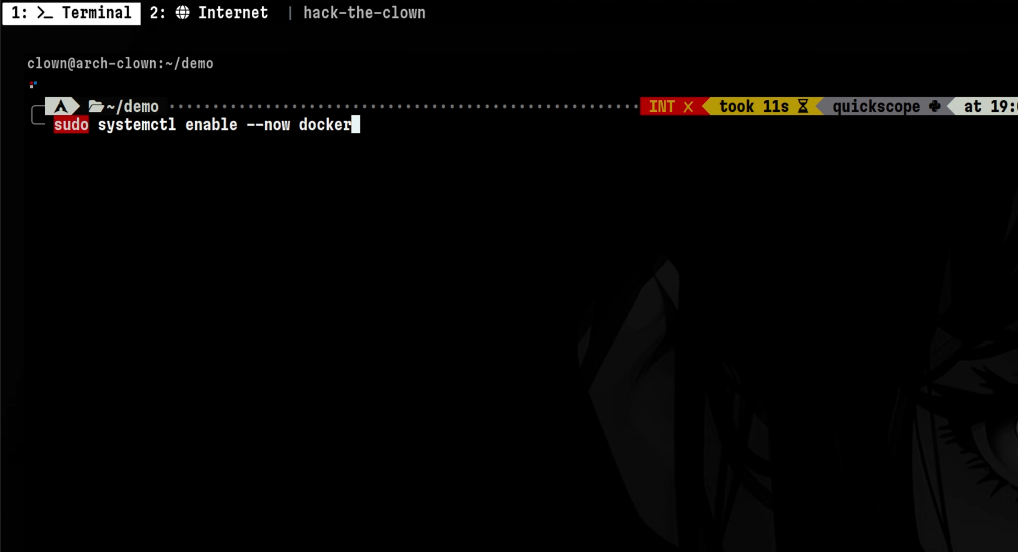
key("Return")
Clear the screen and run id to confirm membership in the docker group.
key("ctrl+l")
type("id")
key("Return")
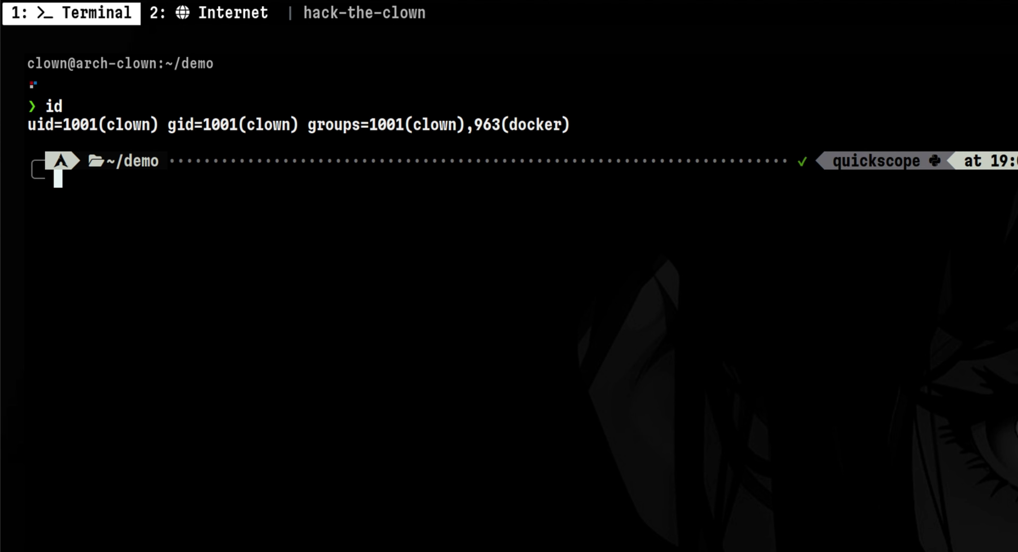
double_click(539, 124)
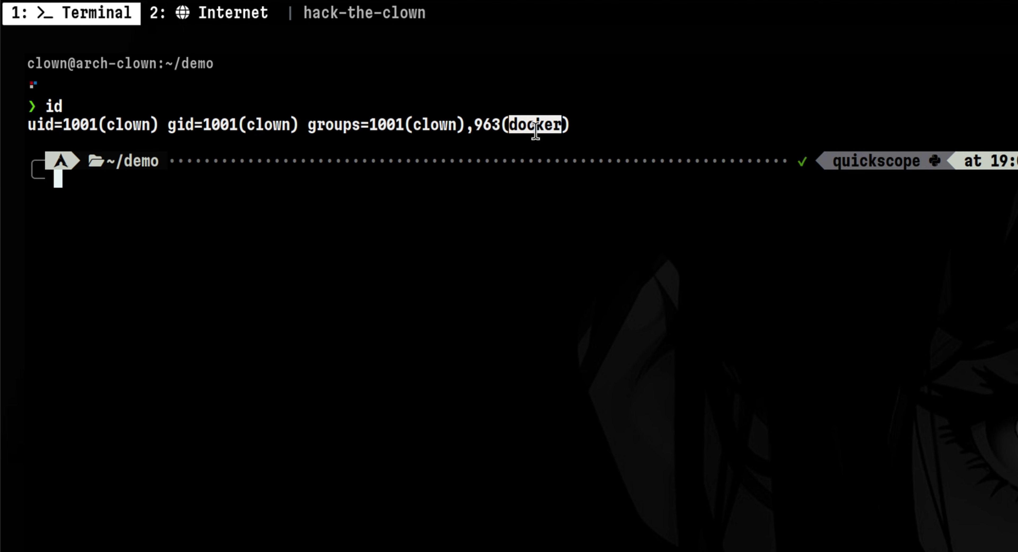
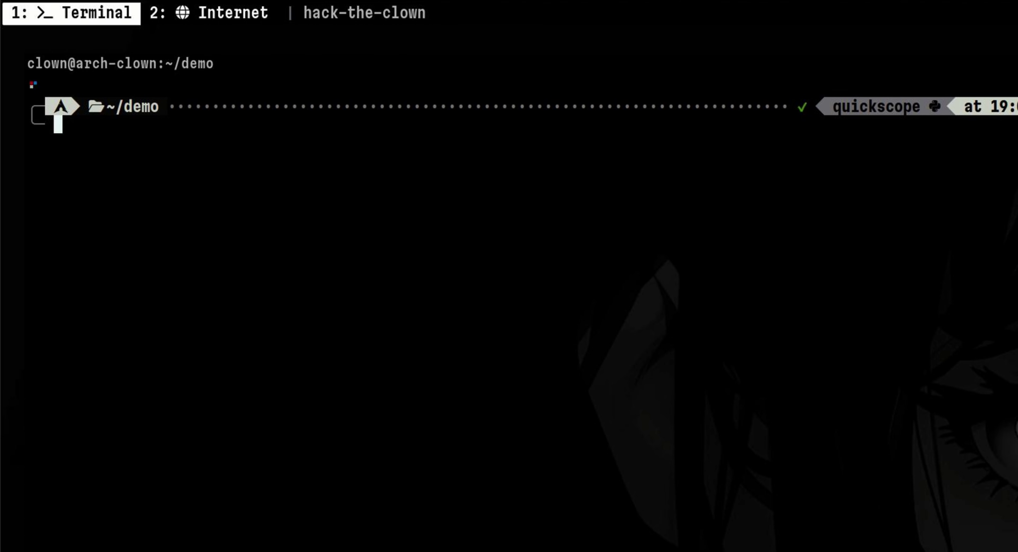
Bring back the Qu1cksc0pe command and highlight its Linux-Malware-Samples sample path.
key("ctrl+shift+v")
double_click(648, 125)
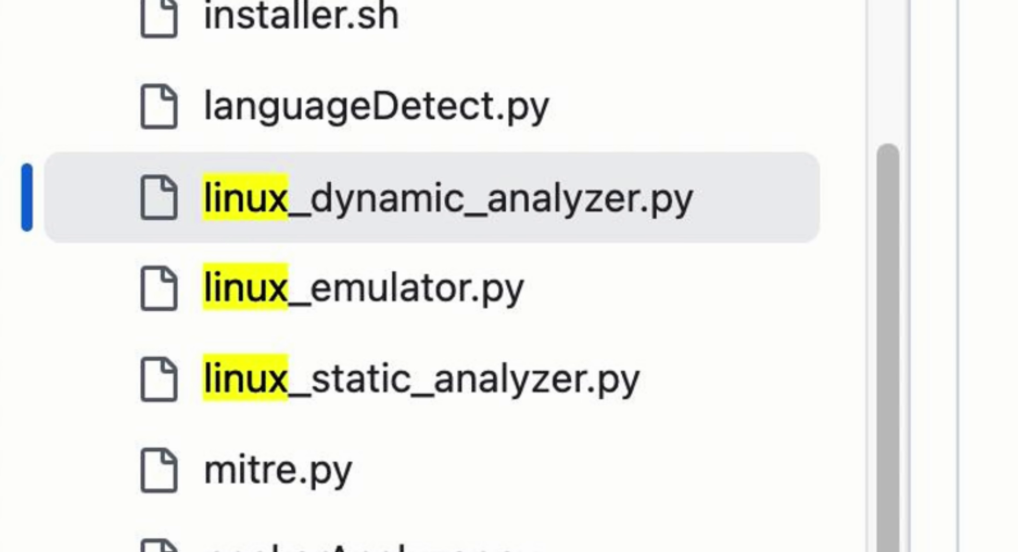
Run the Qu1cksc0pe analysis on the Linux-Malware-Samples sample.
key("Return")
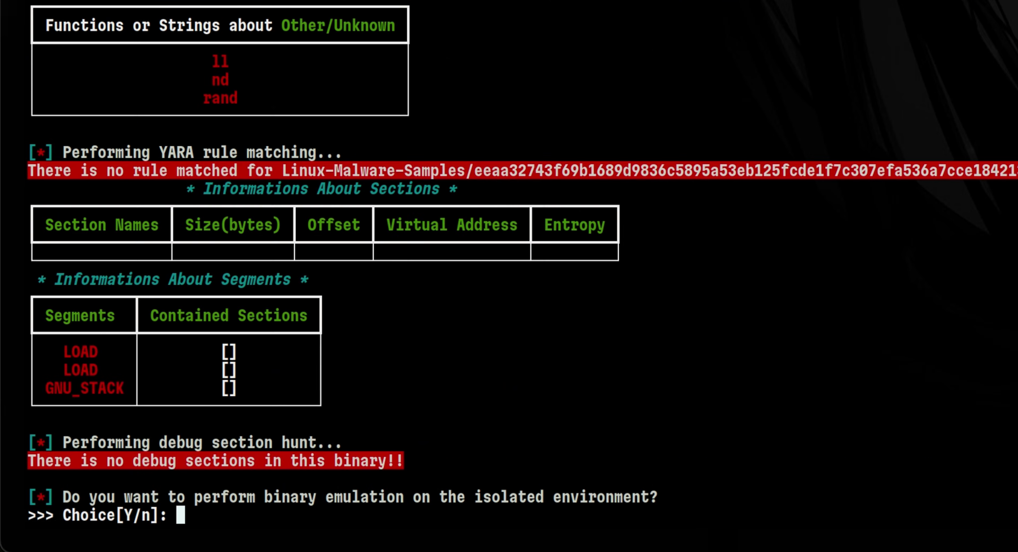
Accept binary emulation, then list containers with docker ps, highlighting eager_darwin and qu1cksc0pe_territory:latest.
type("Y")
key("Return")
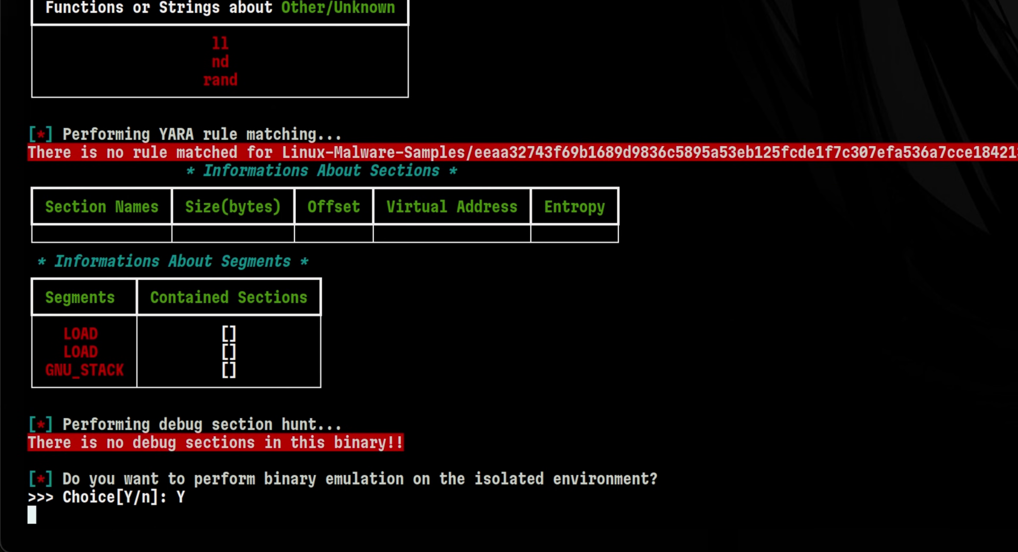
type("docker ps")
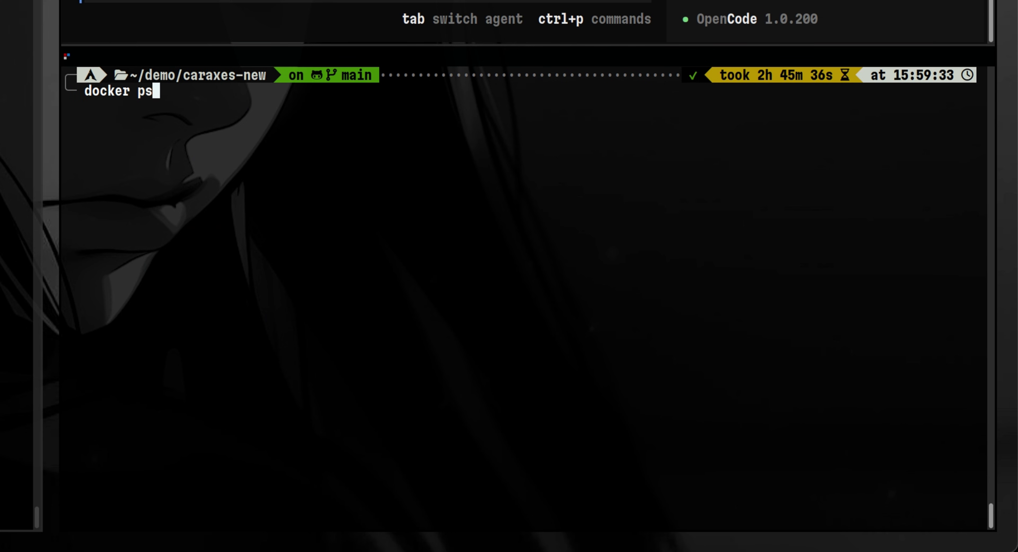
key("Return")
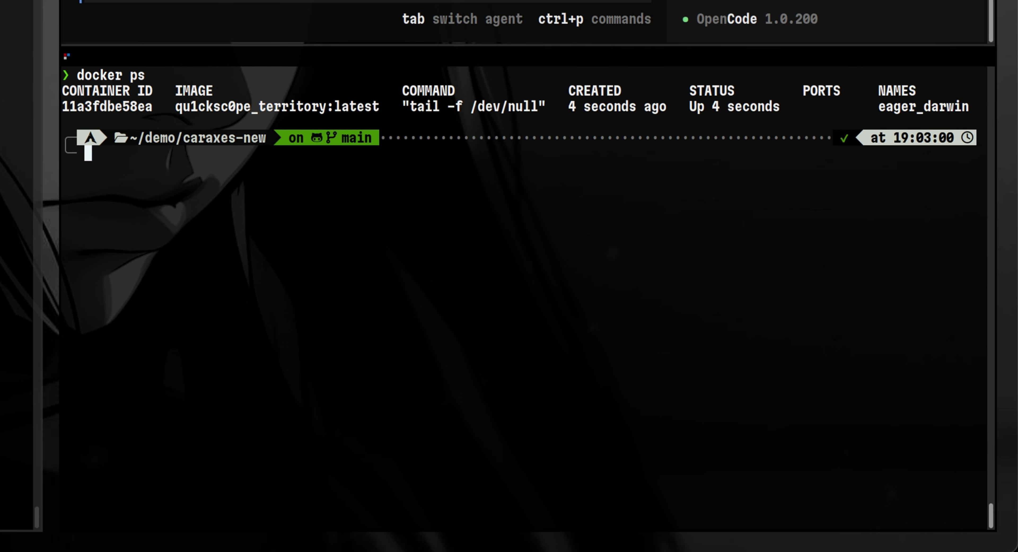
double_click(925, 106)
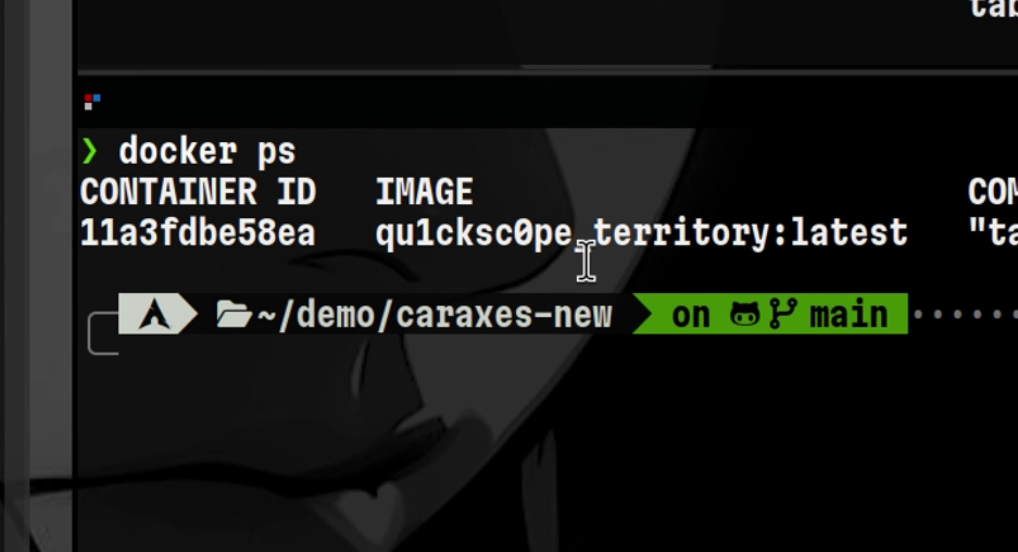
double_click(276, 106)
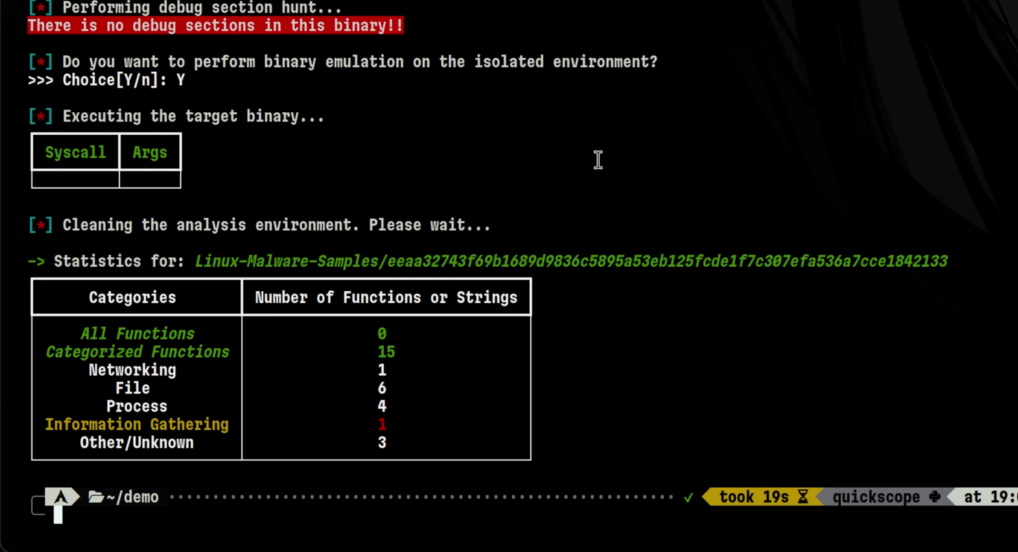
Highlight the Information Gathering row in the sample's function statistics.
triple_click(203, 424)
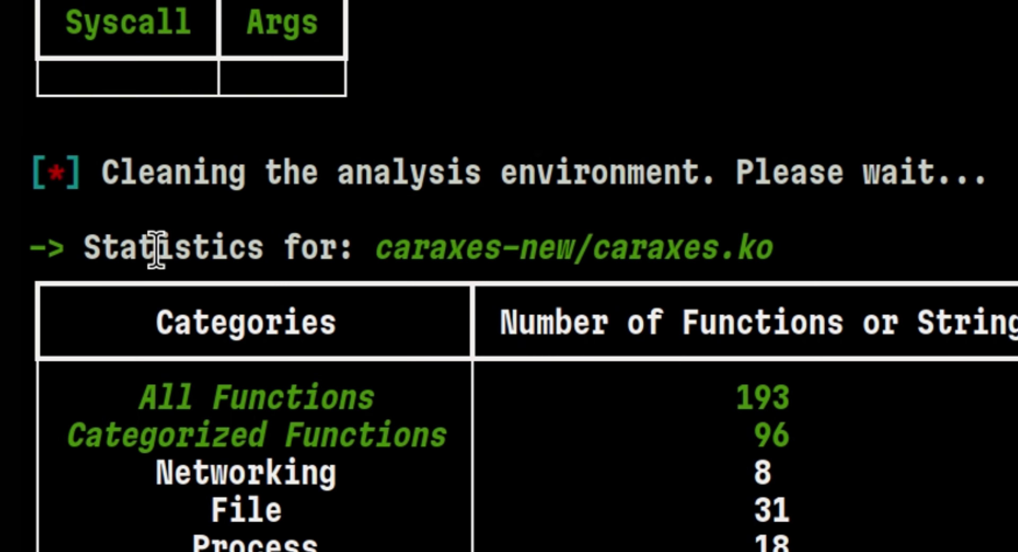
left_click_drag(75, 243, 757, 230)
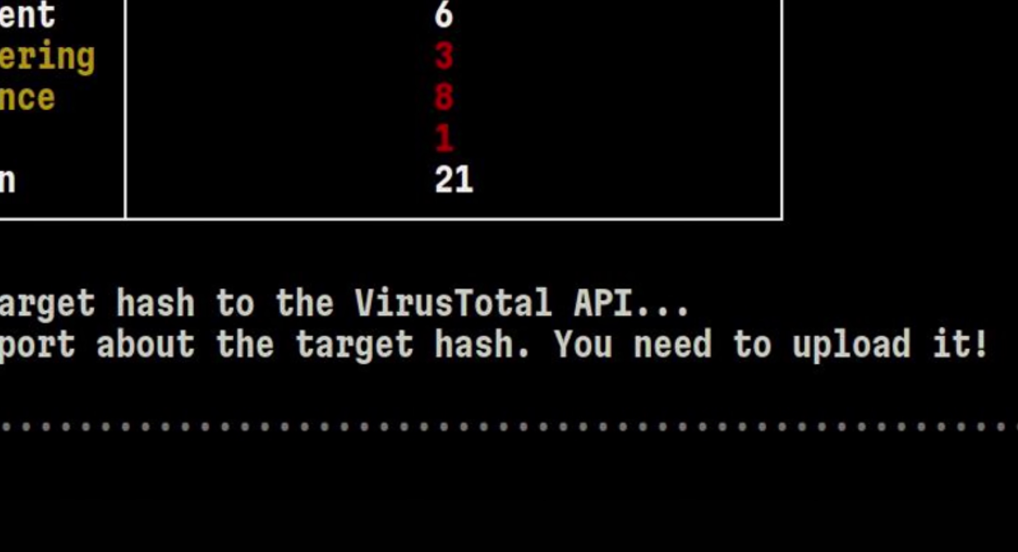
left_click_drag(885, 138, 273, 115)
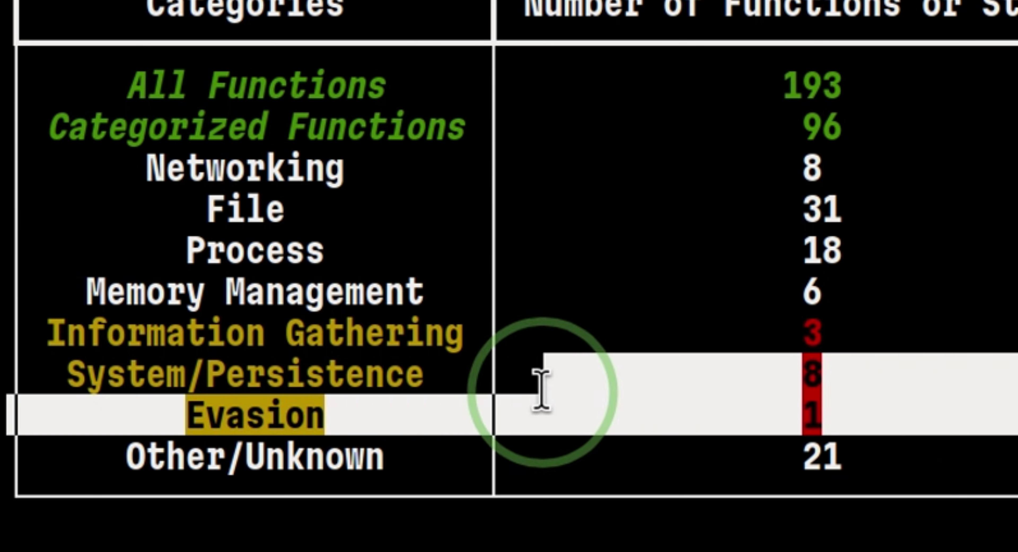
left_click_drag(541, 392, 6, 293)
left_click(6, 292)
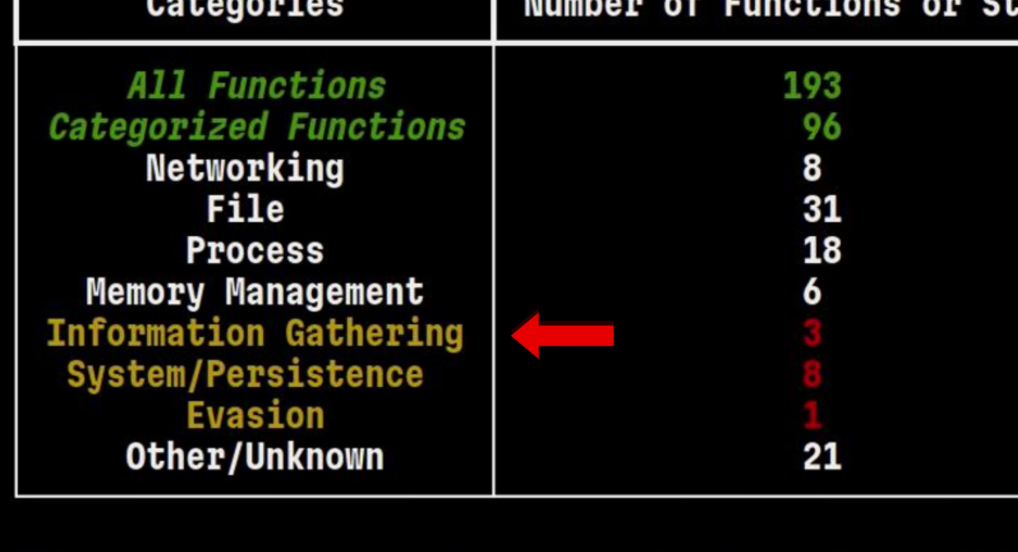